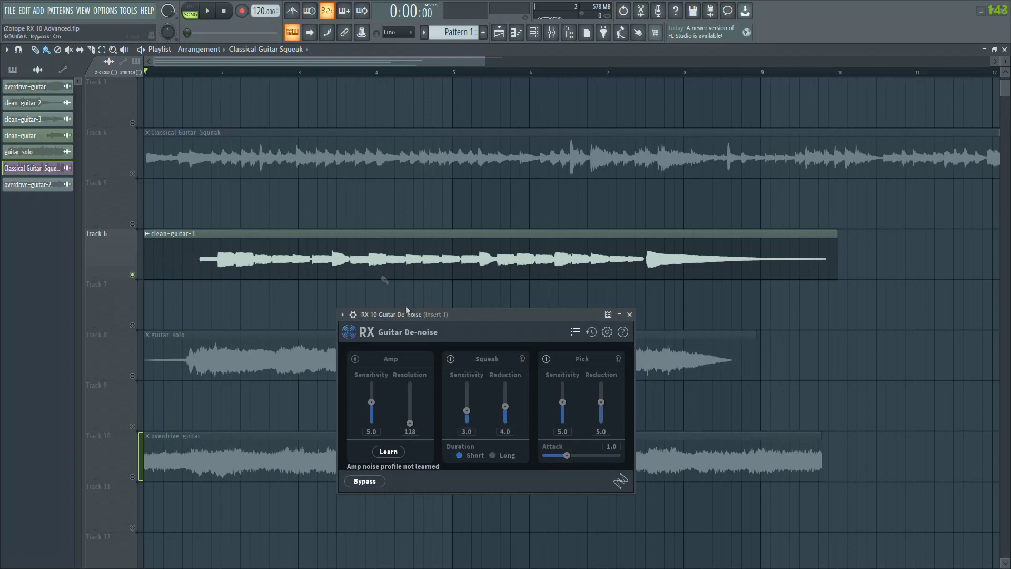
Learn the amp noise profile from the quiet opening of clean-guitar-3, using the timeline selection 1:01:00 to 1:11:00.
left_click_drag(153, 80, 191, 85)
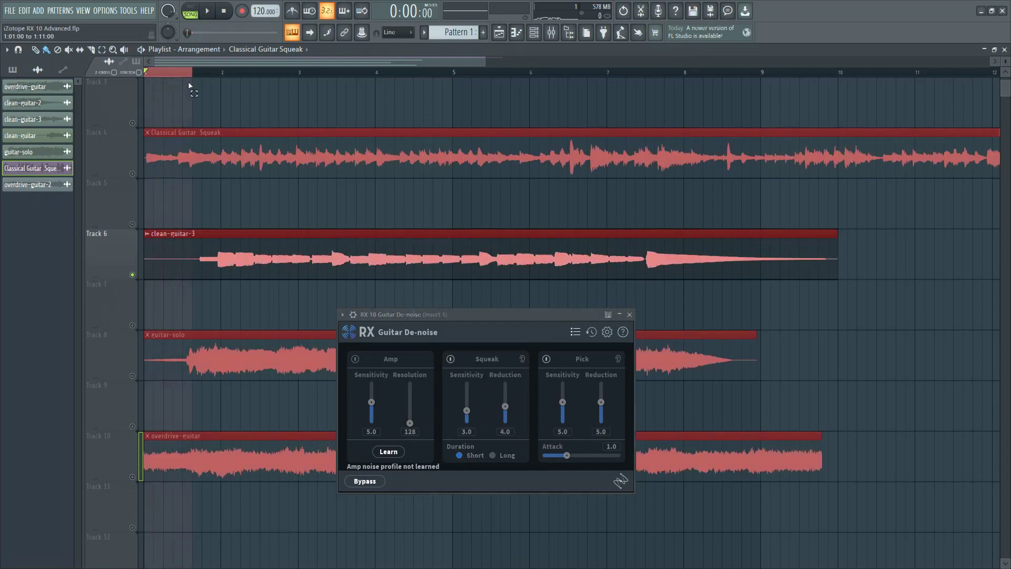
key("space")
left_click(396, 453)
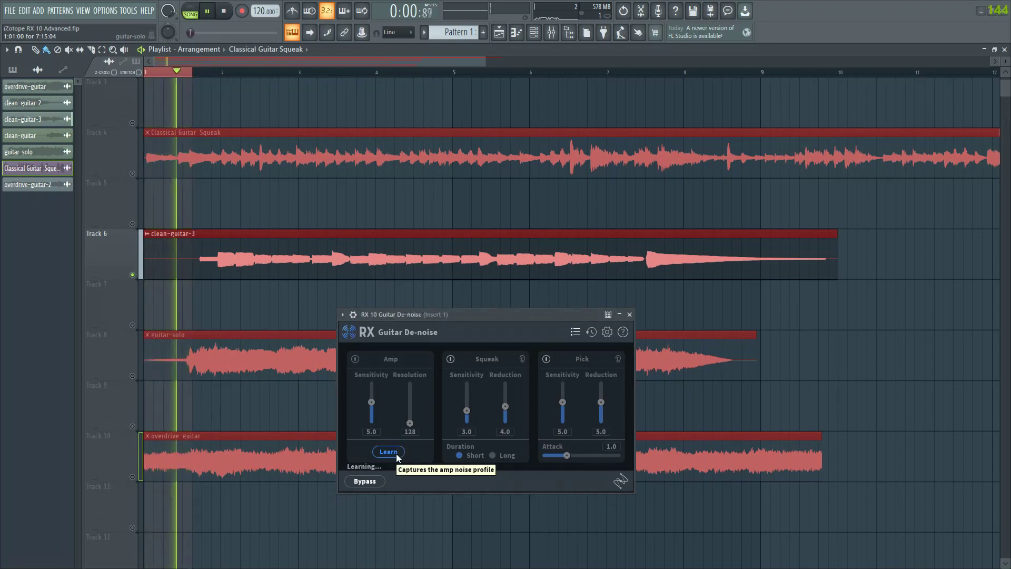
left_click(396, 453)
Clear the timeline selection and play clean-guitar-3, comparing its sound with Guitar De-noise bypassed and active.
left_click(367, 481)
left_click(365, 481)
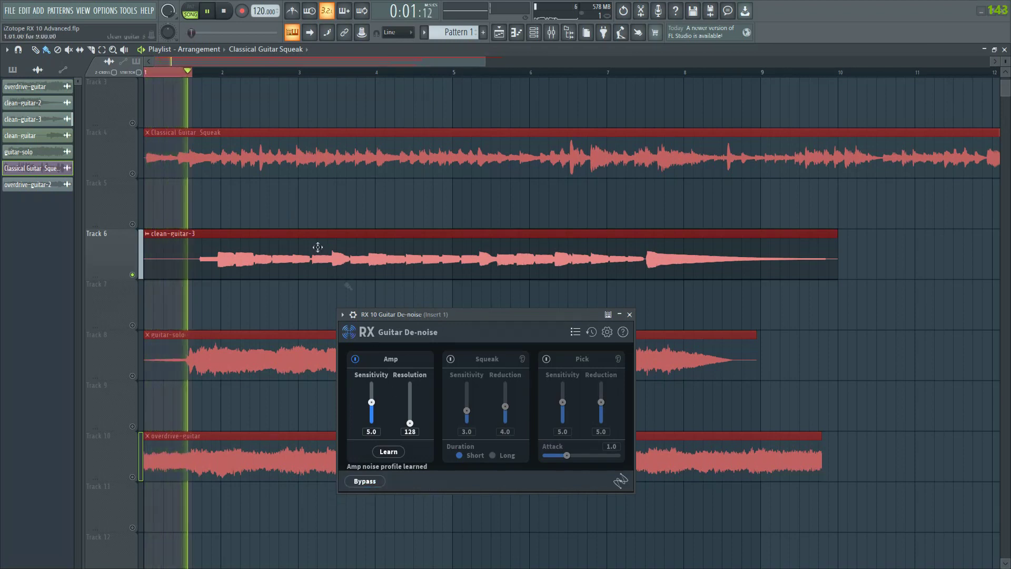
key("space")
key("space")
left_click(368, 482)
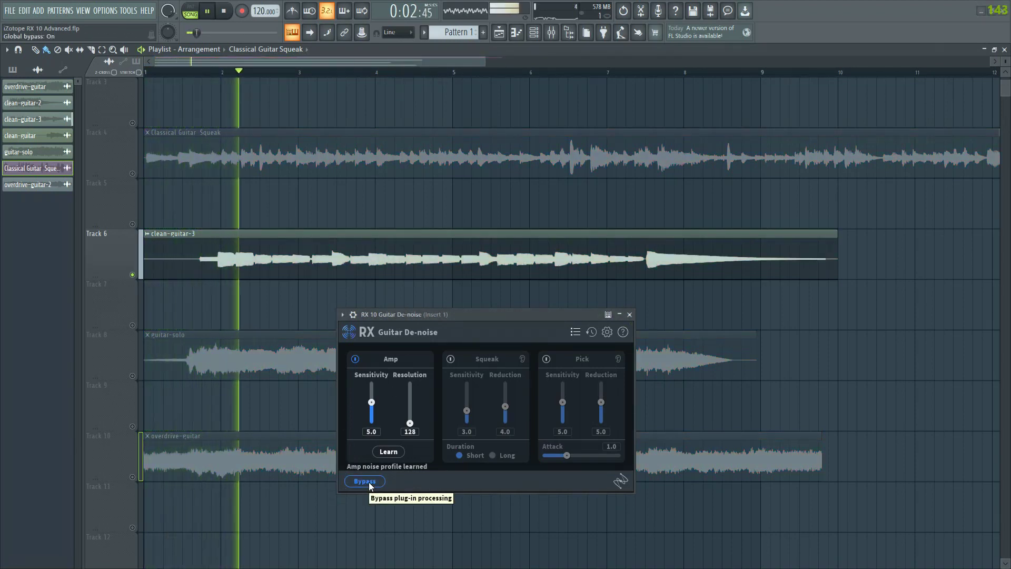
left_click(368, 481)
Set the Amp sensitivity to 6.5 and the Amp resolution to 593 for clean-guitar-3.
left_click_drag(371, 402, 372, 396)
left_click_drag(411, 423, 418, 384)
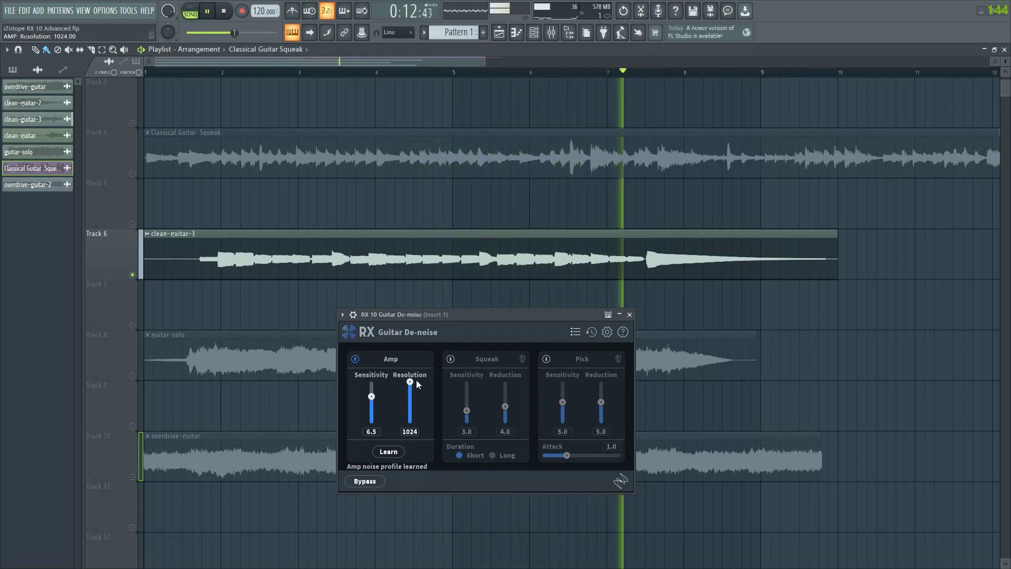
left_click_drag(412, 381, 412, 400)
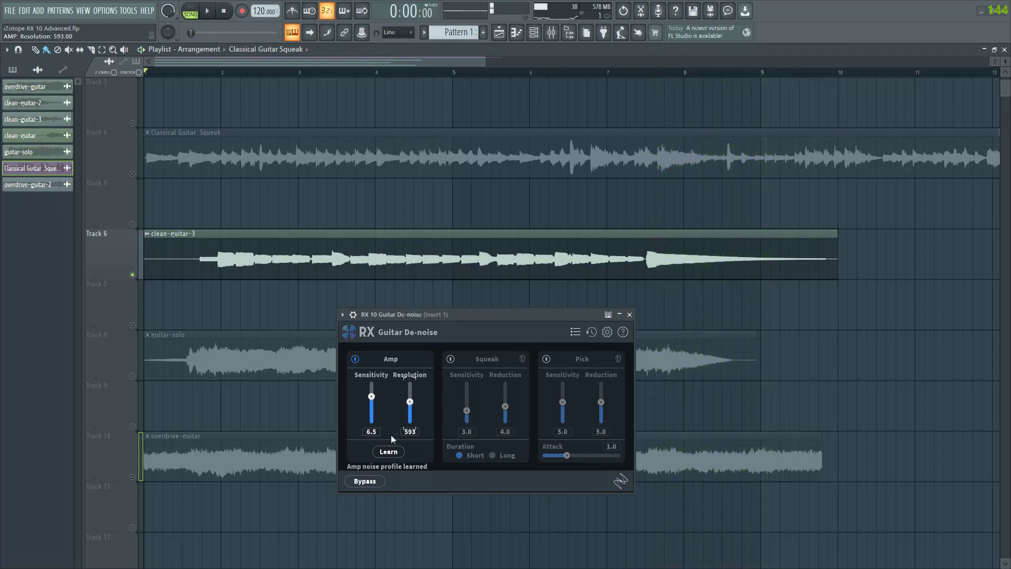
Audition clean-guitar-3 with the adjusted Amp settings, toggling the plug-in bypass on and off before stopping playback.
left_click(358, 483)
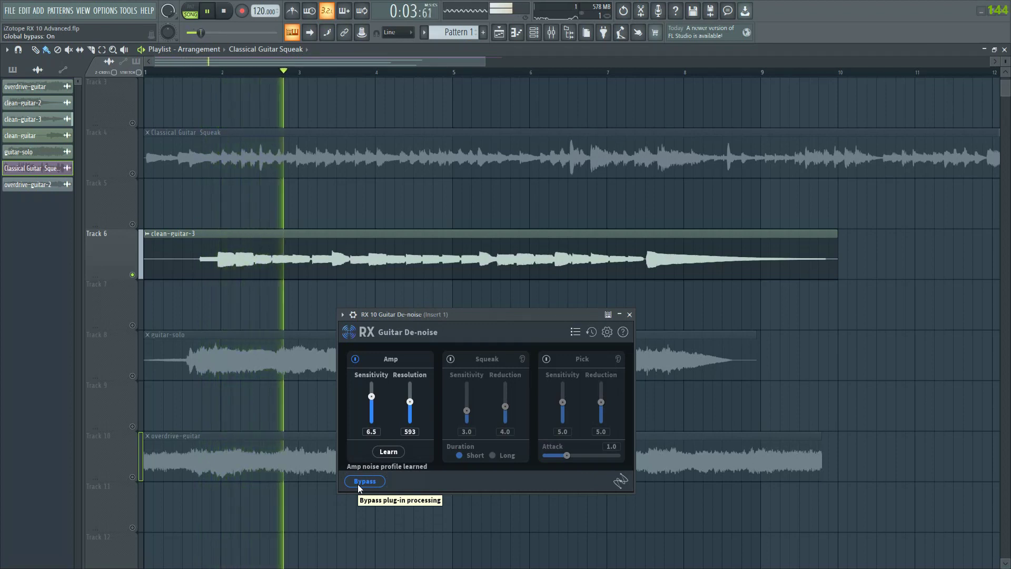
left_click(359, 483)
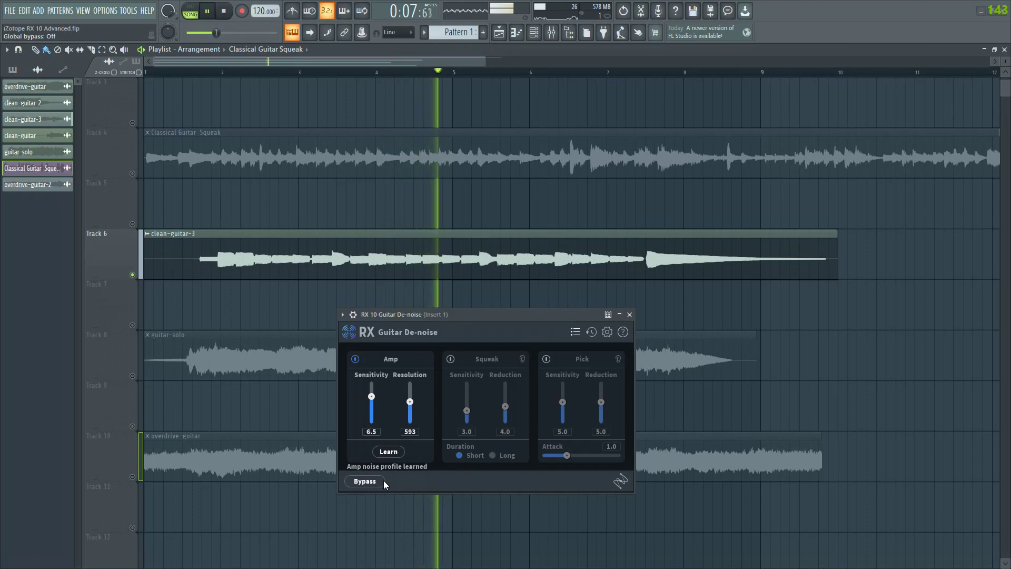
key("space")
Solo the guitar-solo track and learn a new amp noise profile from its quiet opening before the playing starts.
scroll(160, 238, "down", 3)
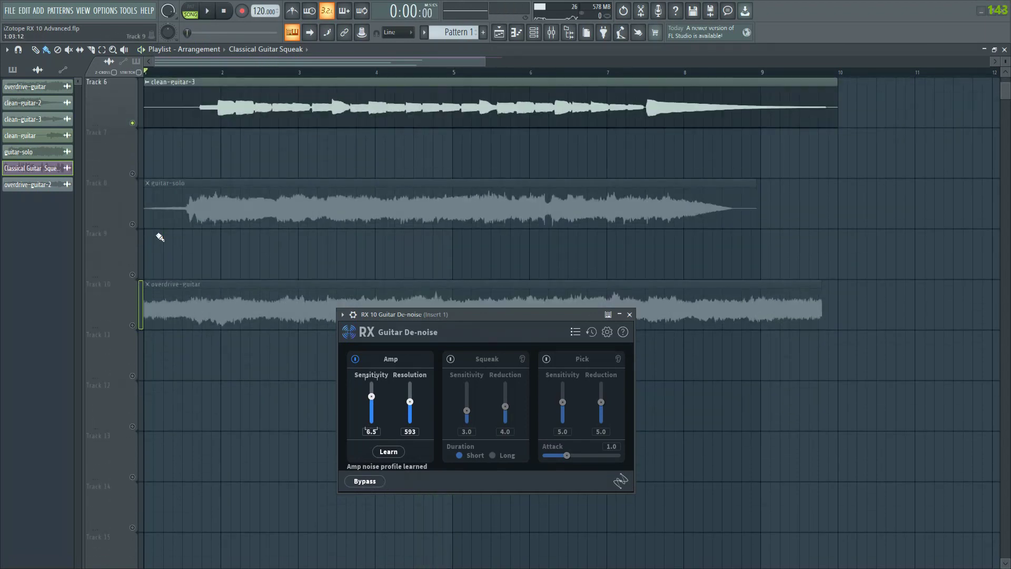
left_click(132, 224, "ctrl")
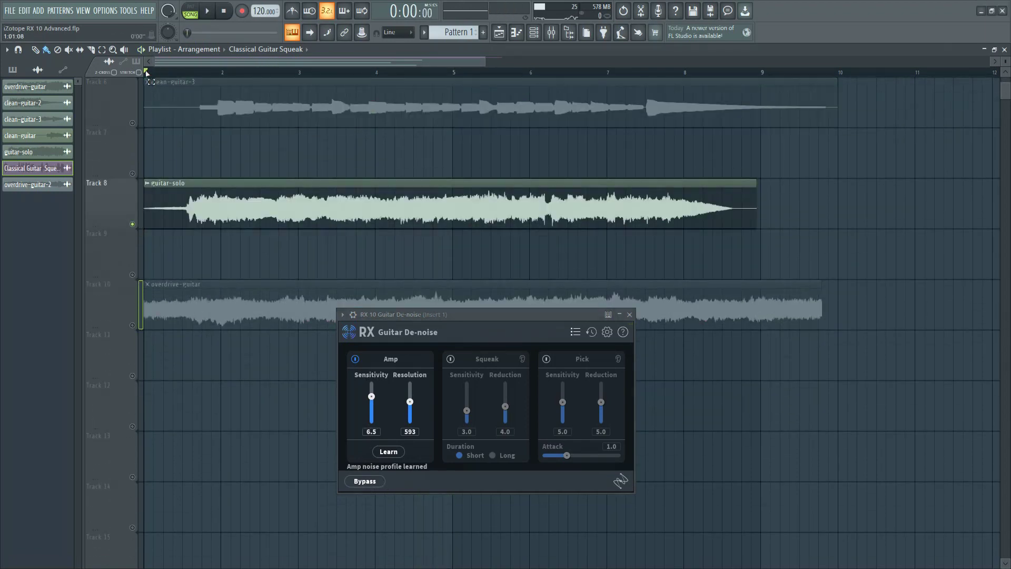
left_click_drag(149, 75, 178, 87)
key("space")
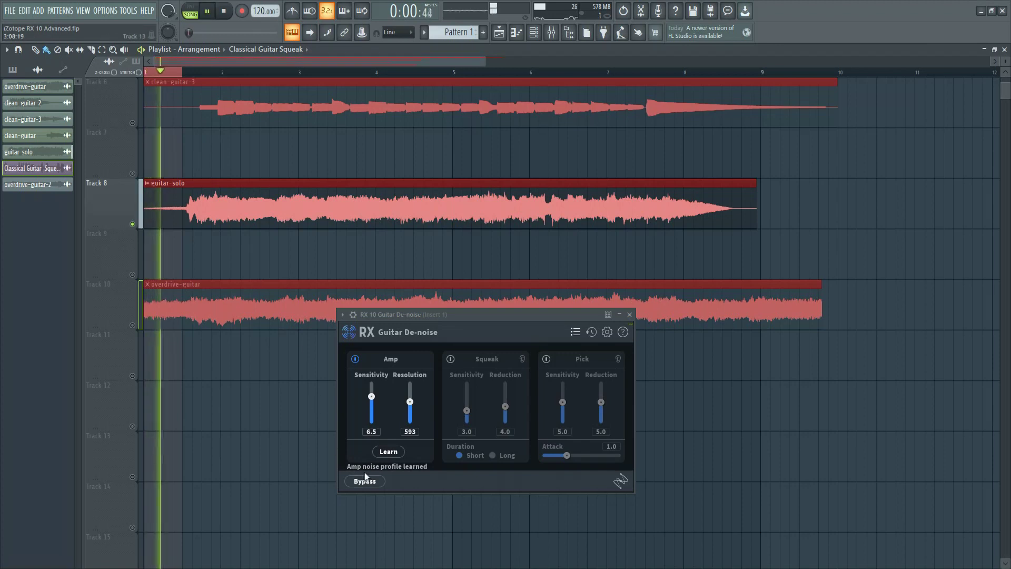
left_click(383, 454)
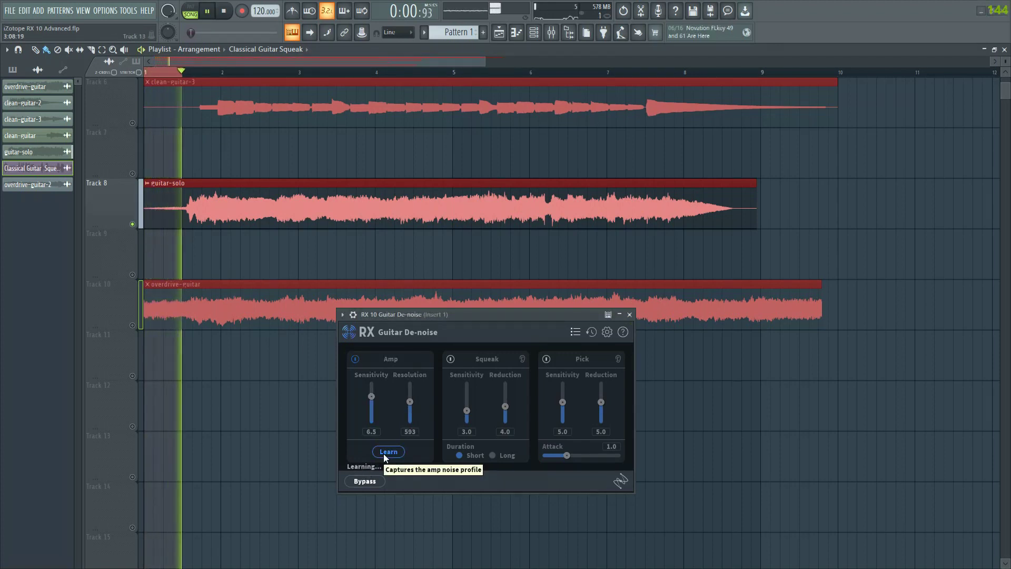
left_click(384, 453)
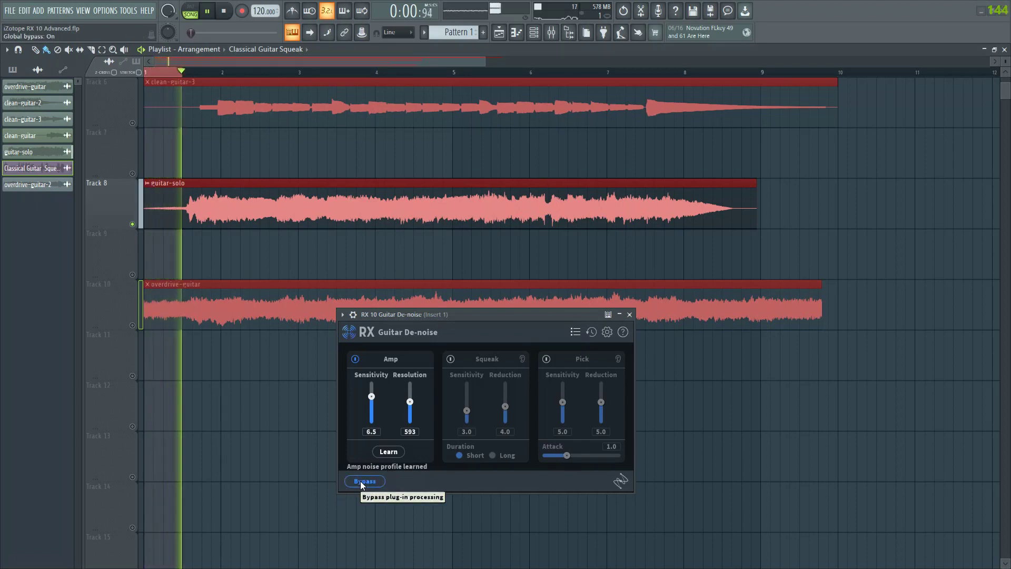
Clear the timeline selection and replay the guitar-solo clip from the start, comparing it with noise reduction bypassed and active.
key("space")
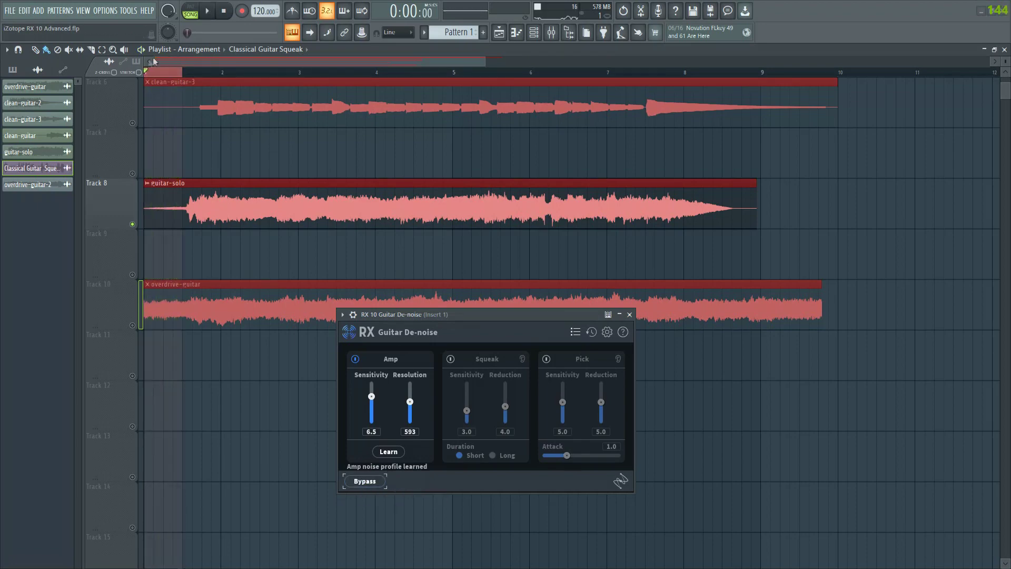
left_click(151, 75)
key("space")
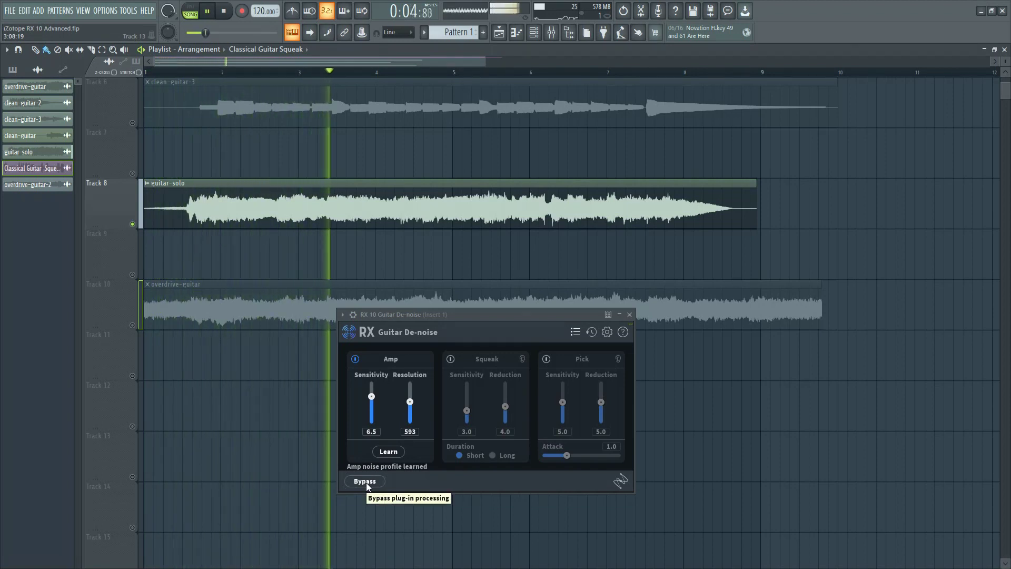
left_click(365, 481)
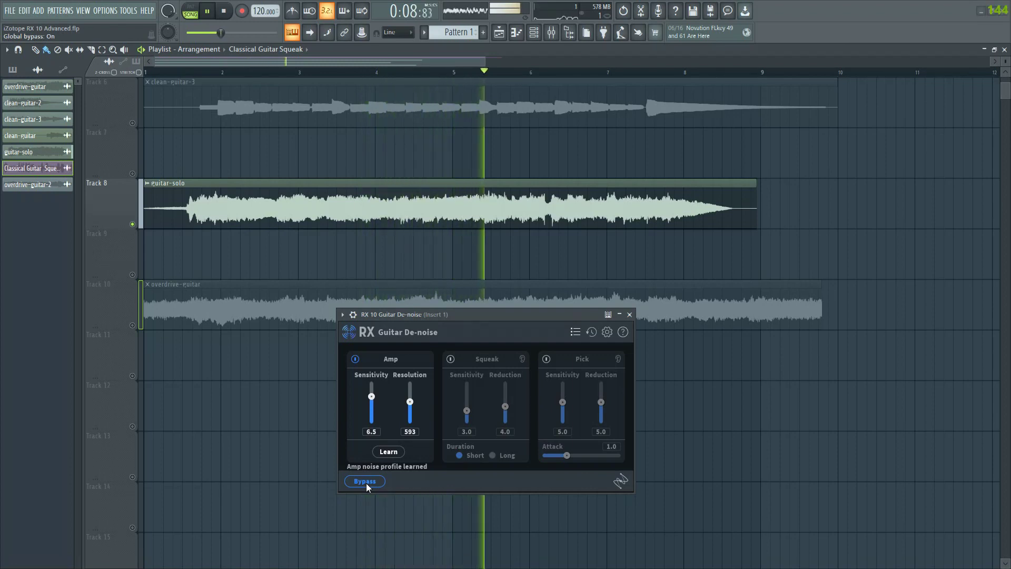
left_click(365, 481)
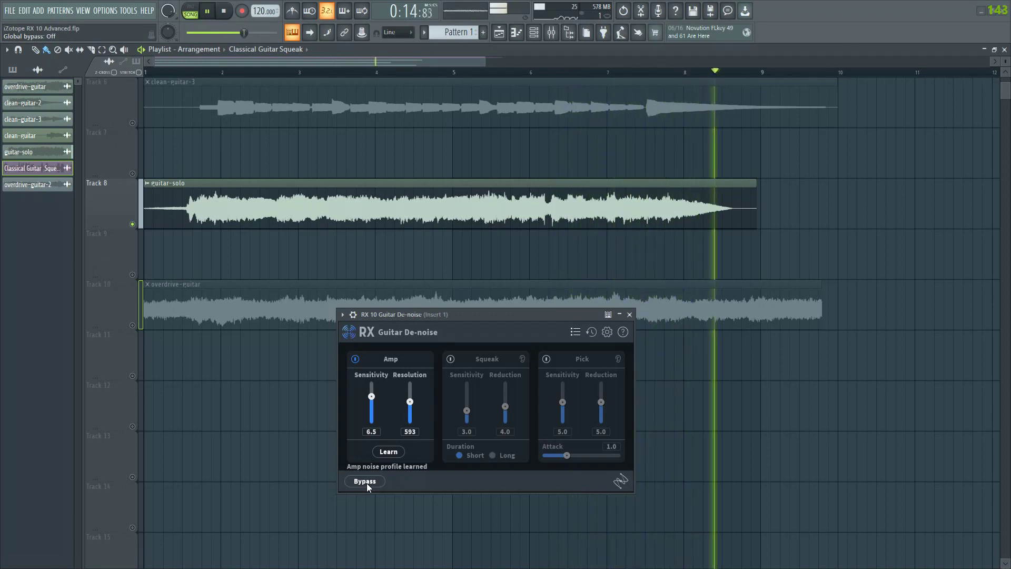
key("space")
left_click(365, 481)
key("space")
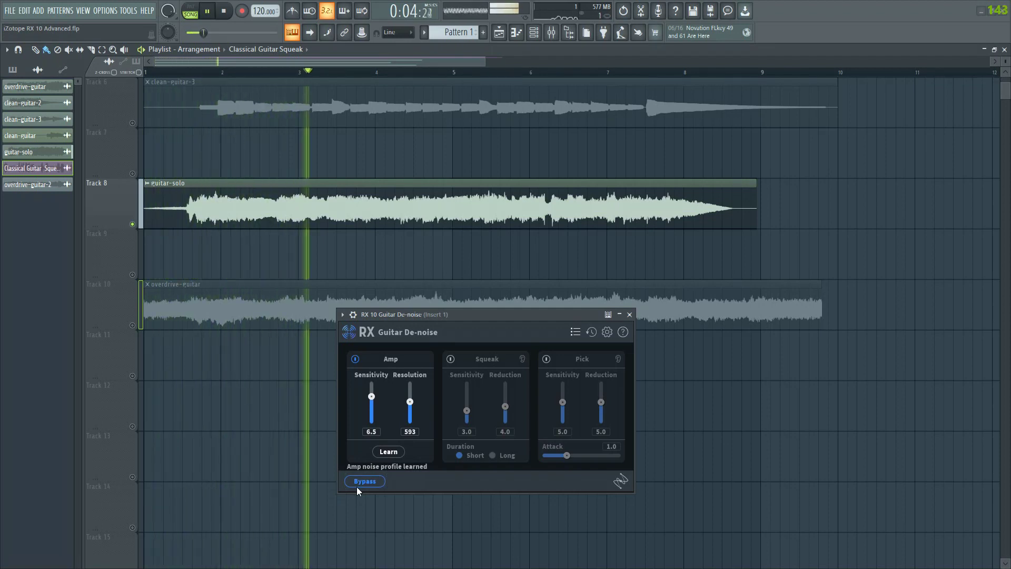
key("space")
key("space")
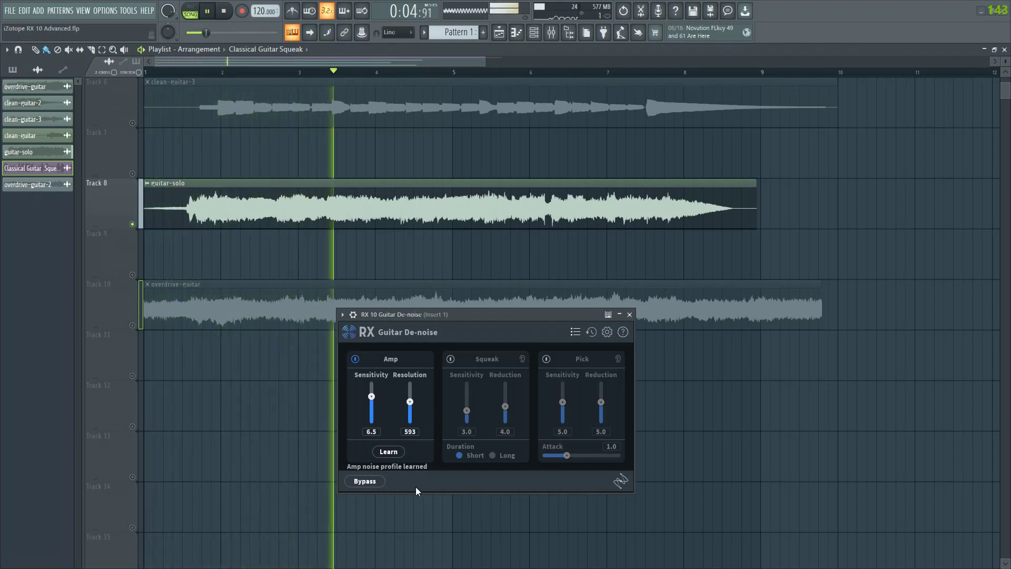
key("space")
Solo the overdrive-guitar track and play it with the previous noise profile, both active and bypassed.
right_click(132, 326)
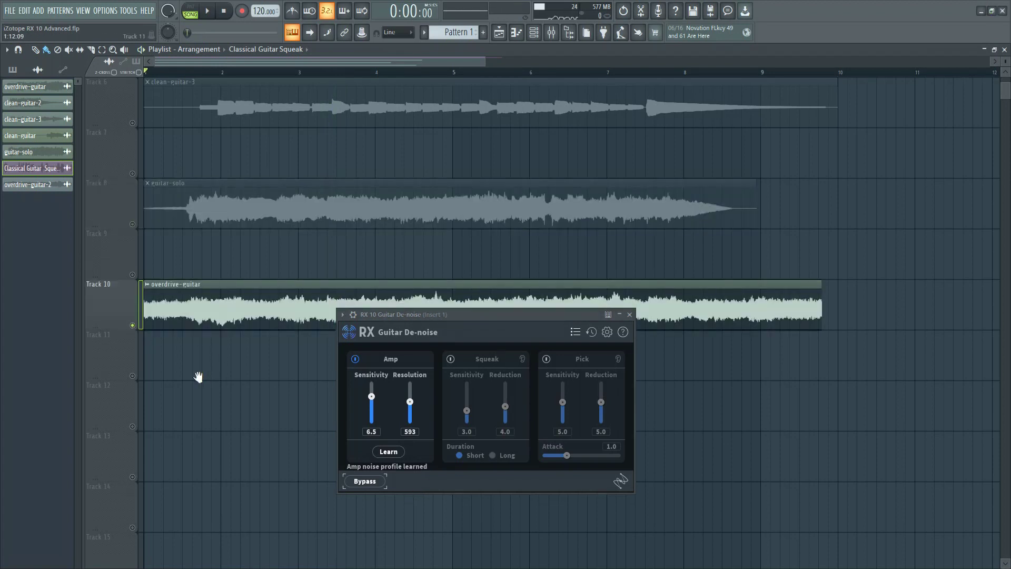
scroll(220, 321, "down", 1)
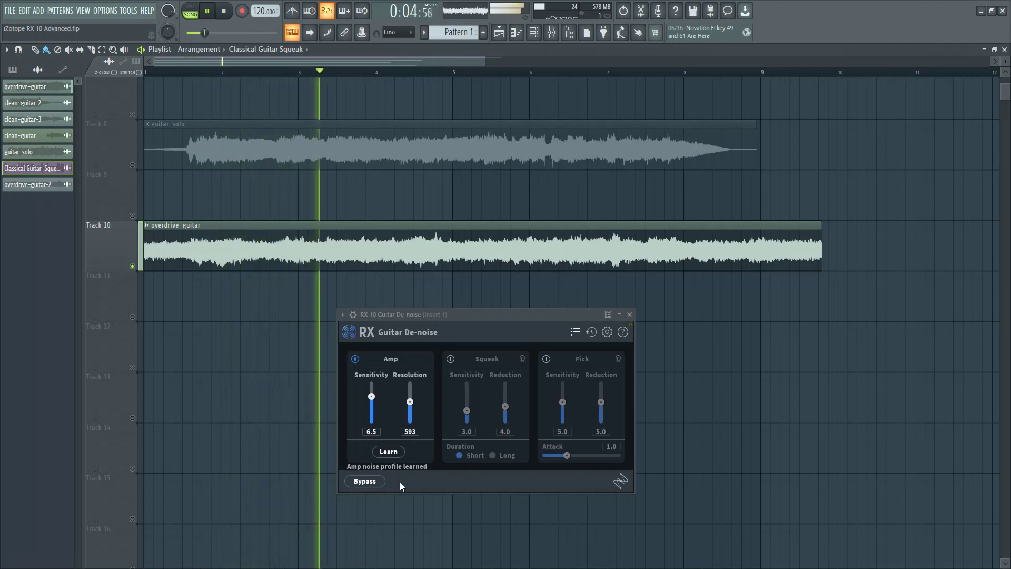
left_click(375, 484)
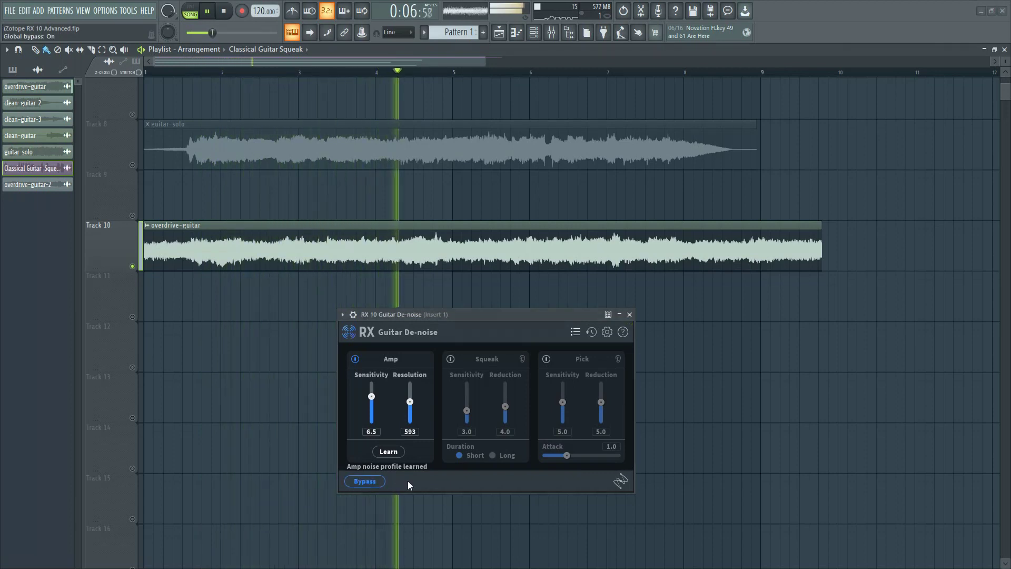
scroll(274, 413, "down", 1)
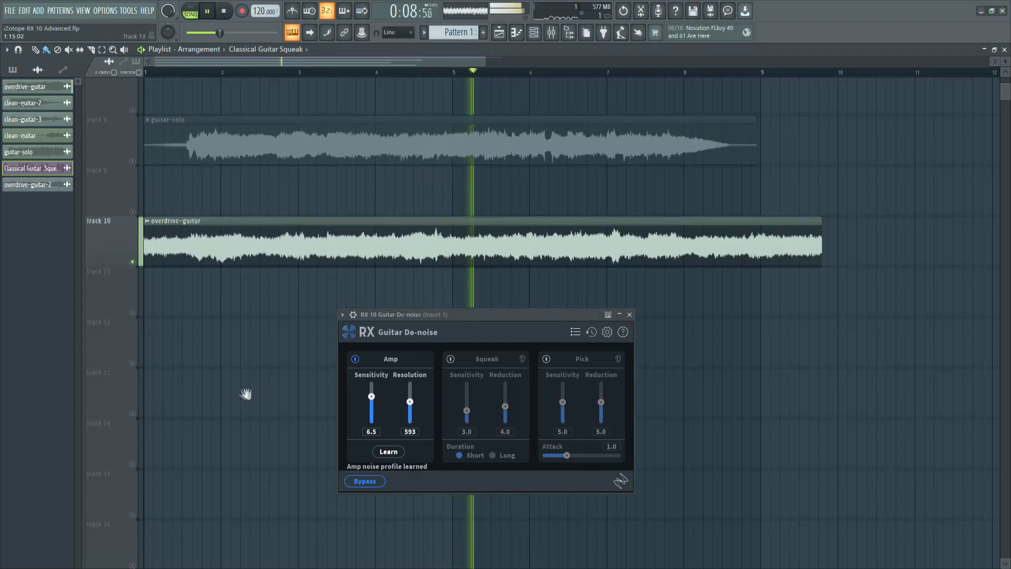
key("space")
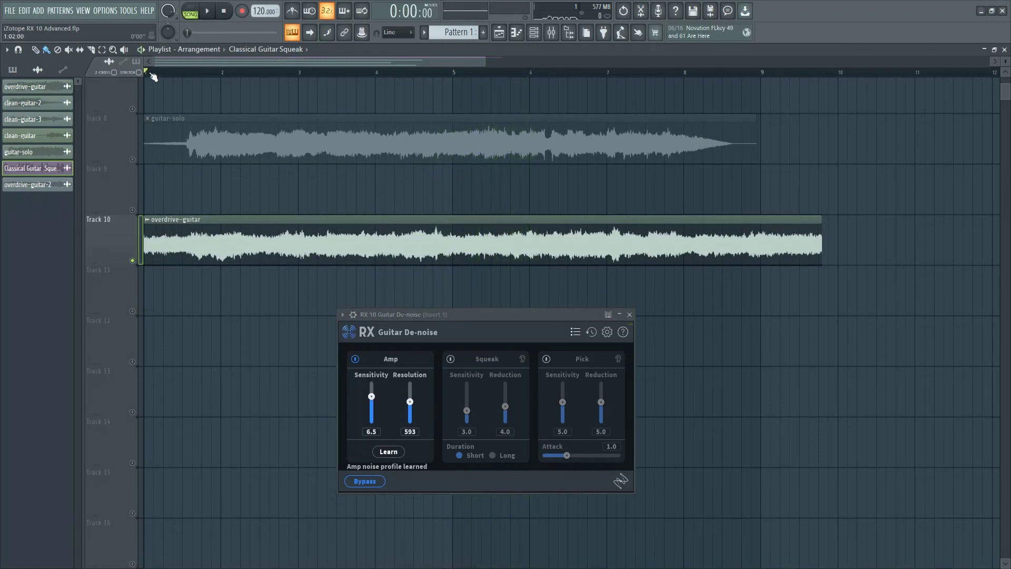
Re-enable the plug-in's processing and learn a new amp noise profile from a short section at the start of overdrive-guitar.
left_click_drag(152, 77, 168, 82)
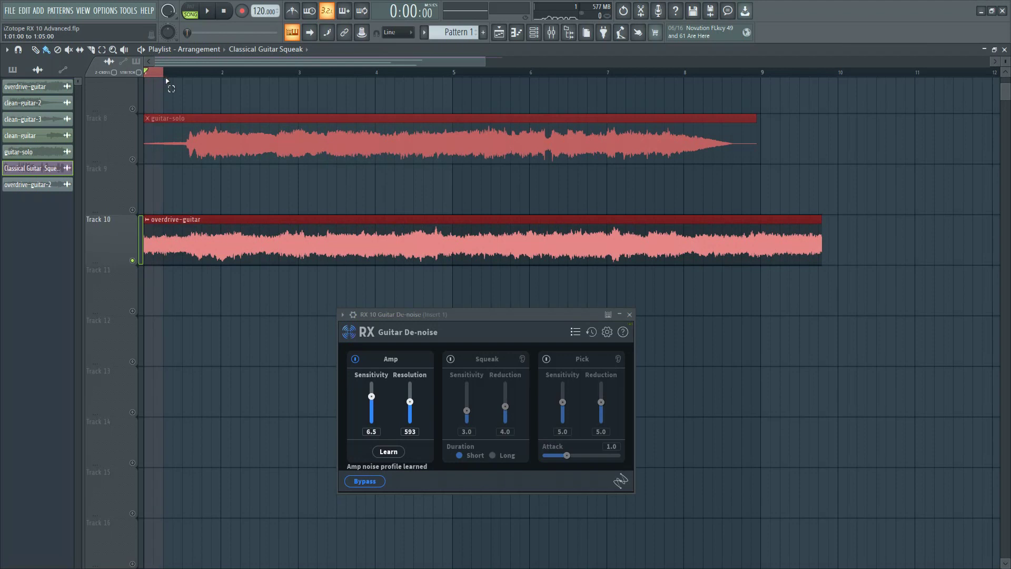
left_click(369, 482)
left_click(396, 454)
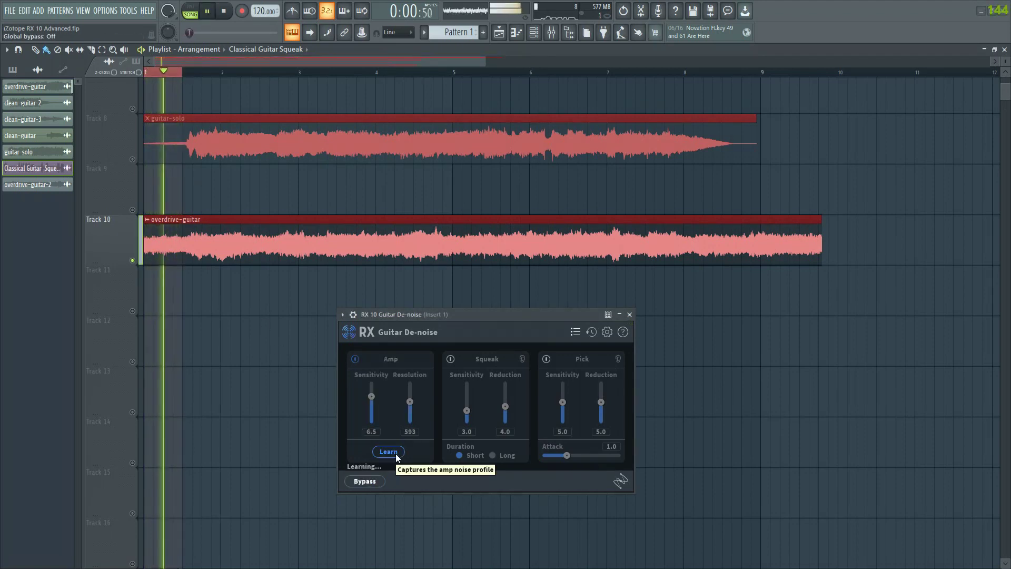
left_click(396, 454)
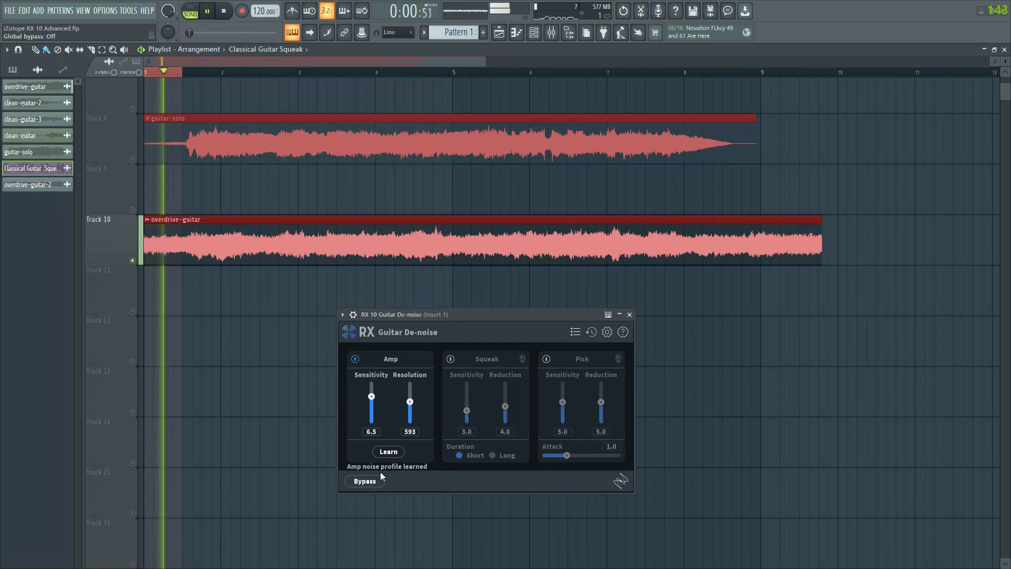
key("space")
Set the Amp resolution to 1024 and sensitivity to 5.6 while playing overdrive-guitar, ending with playback stopped.
key("space")
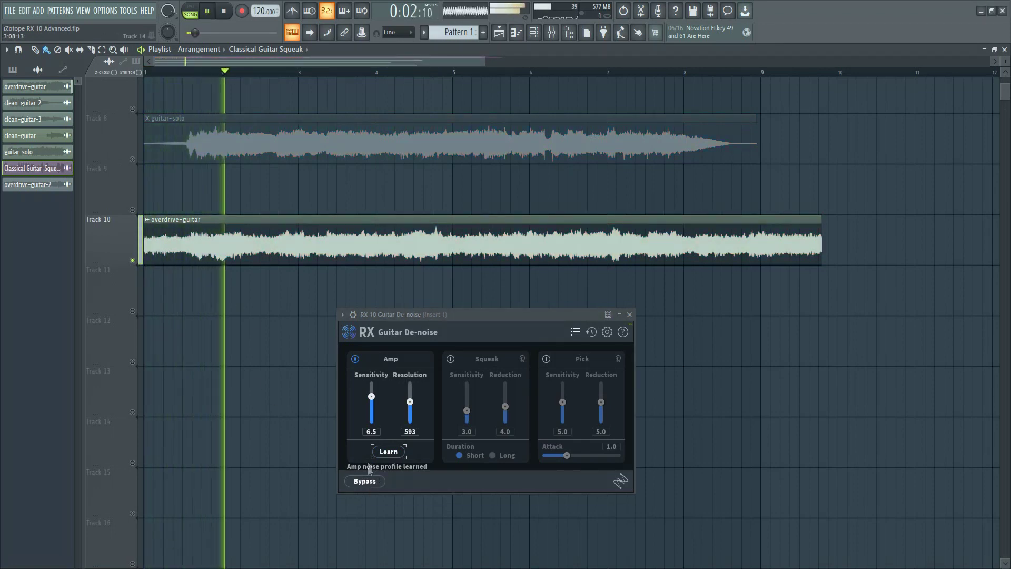
left_click_drag(410, 401, 374, 393)
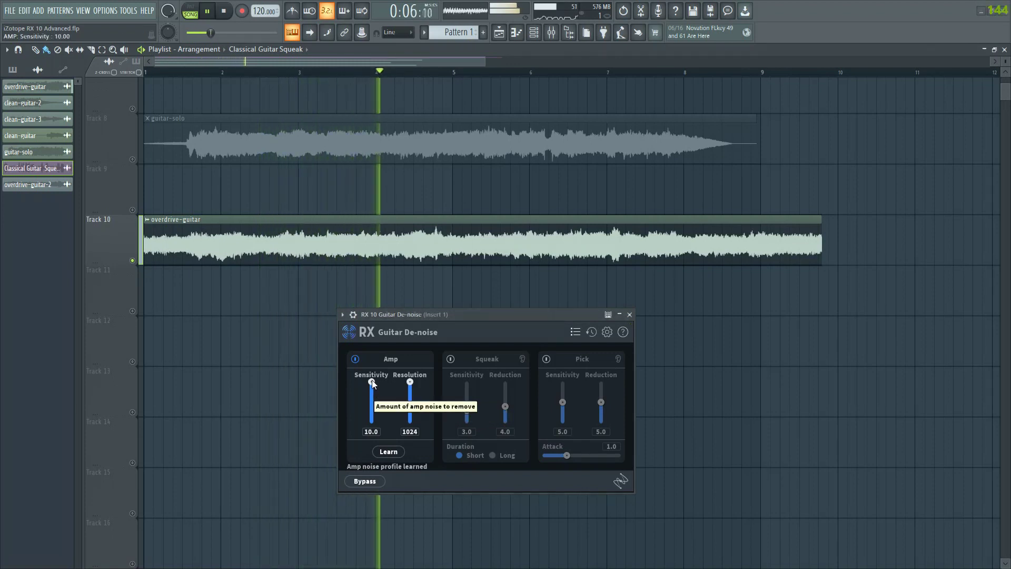
mouse_move(374, 394)
left_mouse_down()
mouse_move(373, 434)
mouse_move(374, 371)
mouse_move(371, 400)
left_mouse_up()
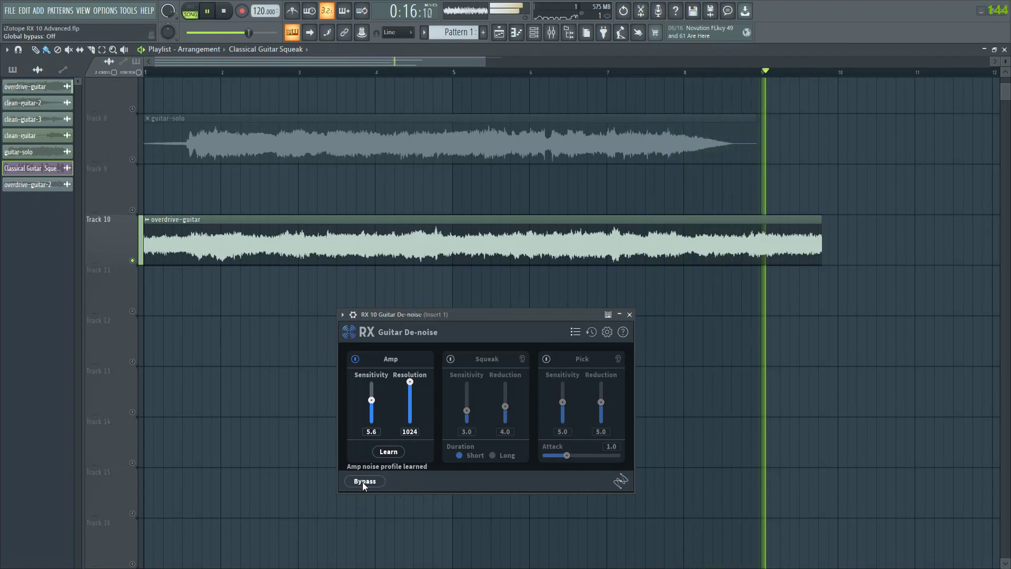
key("space")
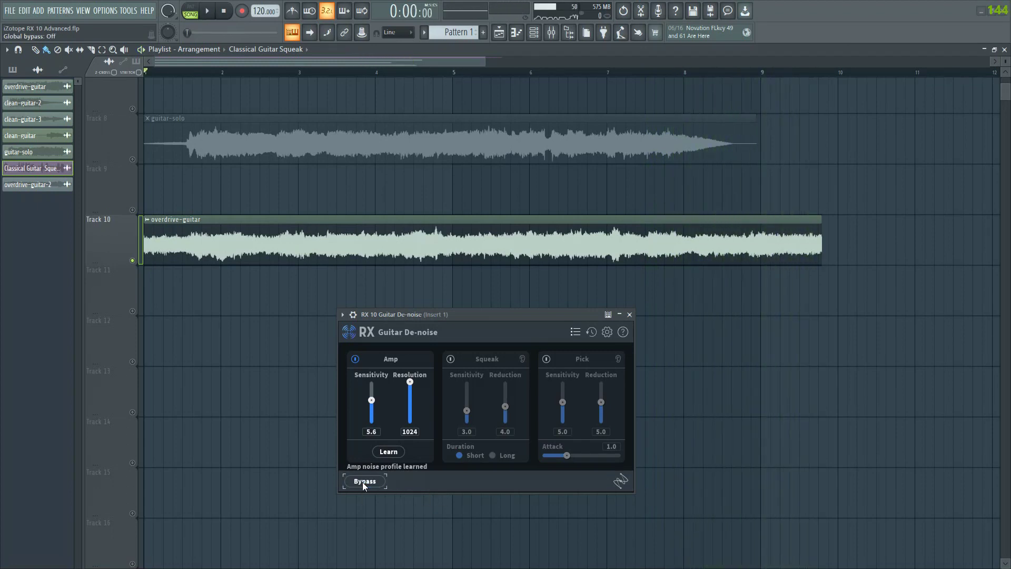
Solo the Classical Guitar Squeak track and play it with squeak reduction active and bypassed.
scroll(281, 451, "up", 5)
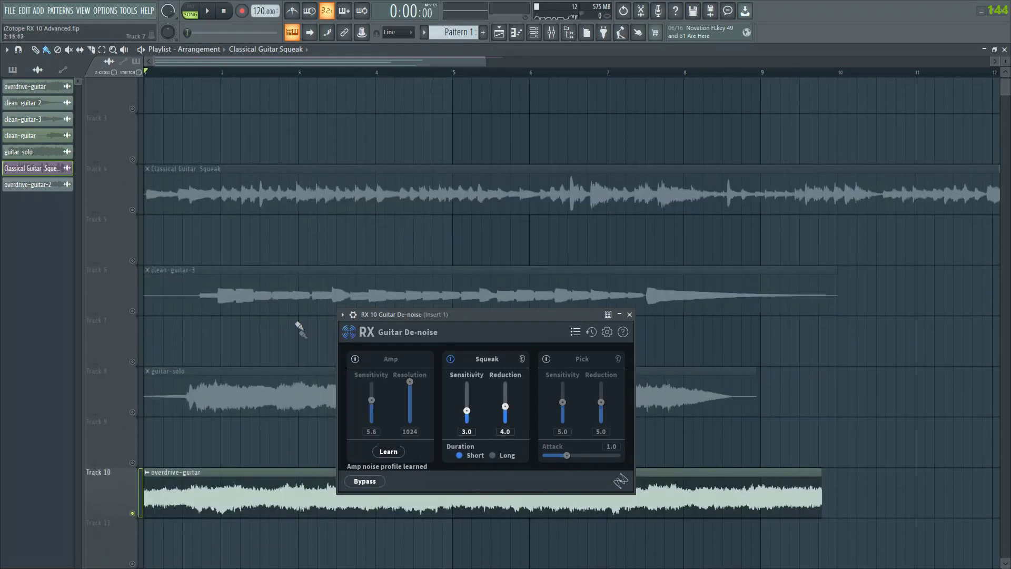
right_click(133, 210)
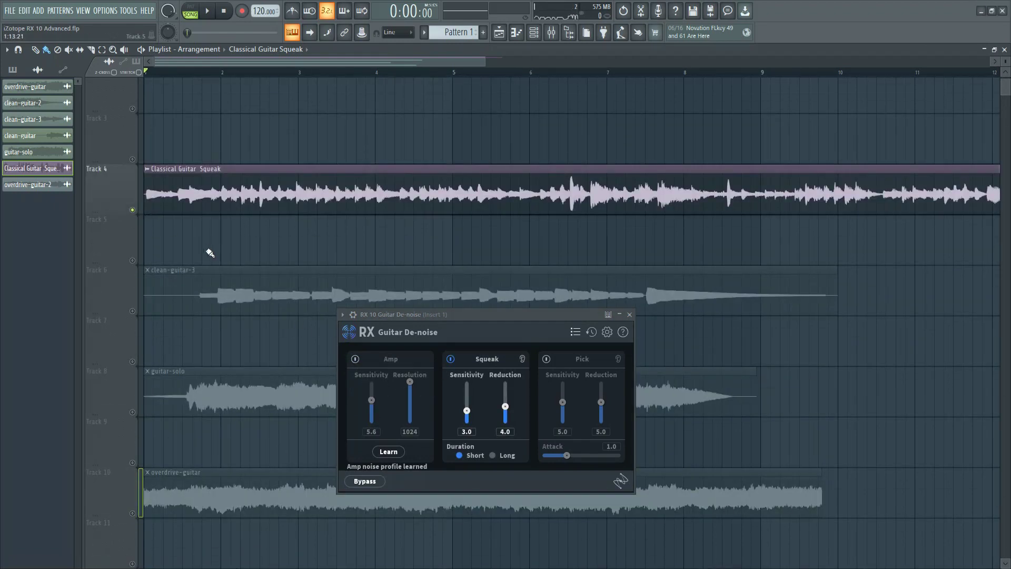
key("space")
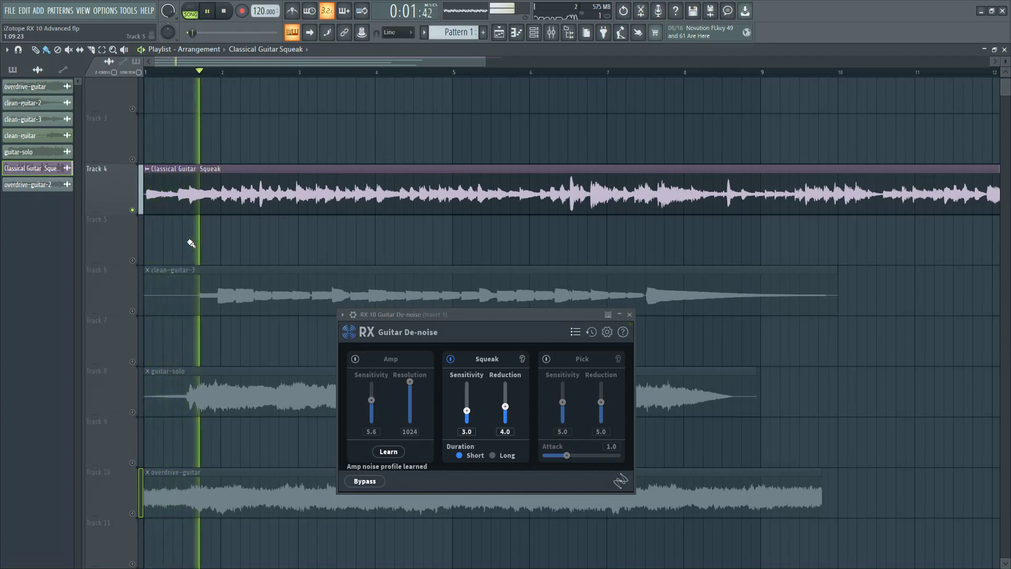
left_click(364, 481)
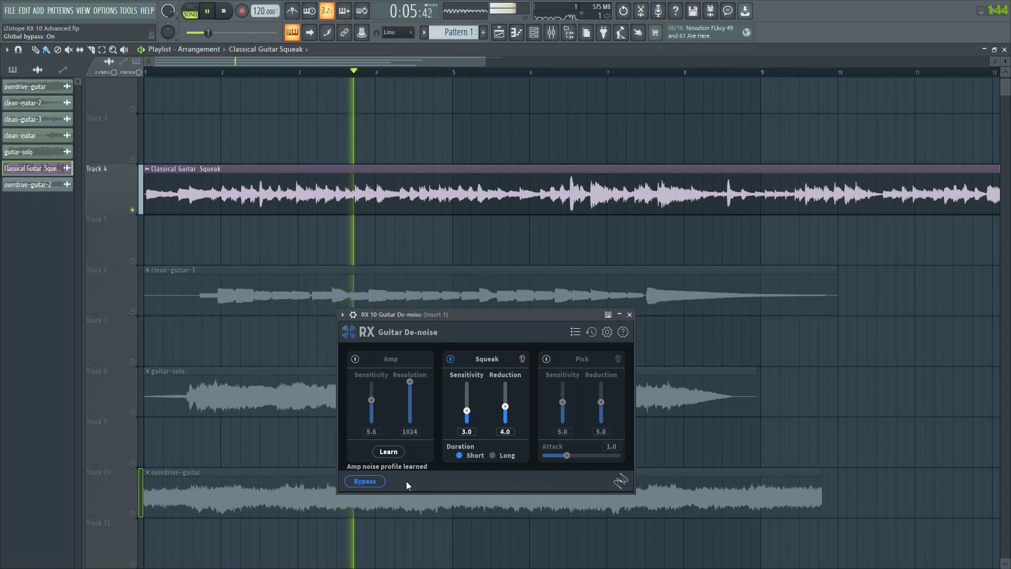
key("space")
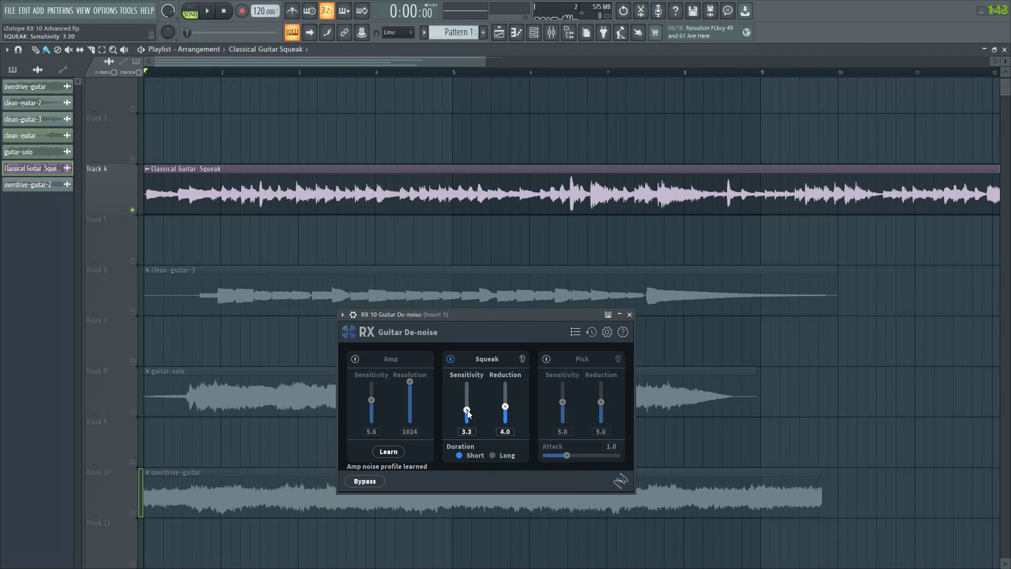
Set Squeak sensitivity to 4.3 and reduction to 6.5 during playback, audition squeaks only, and restart from bar 4.
key("space")
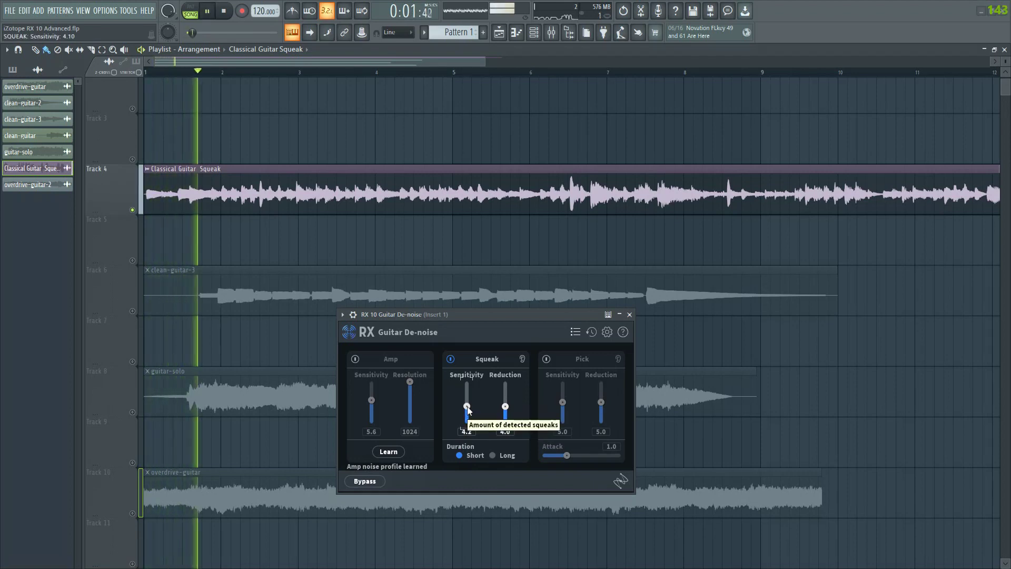
left_click_drag(468, 411, 504, 396)
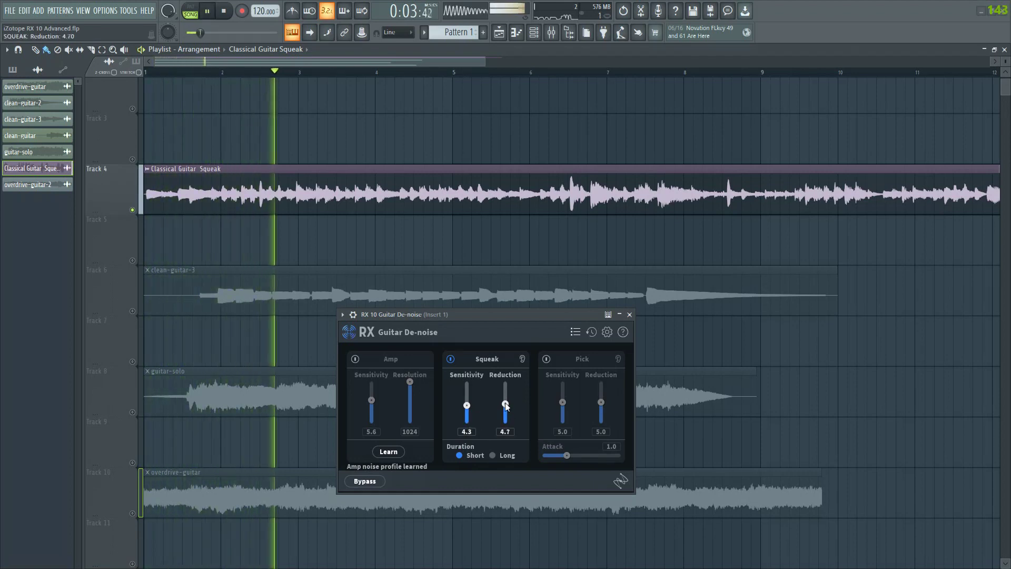
left_click(520, 360)
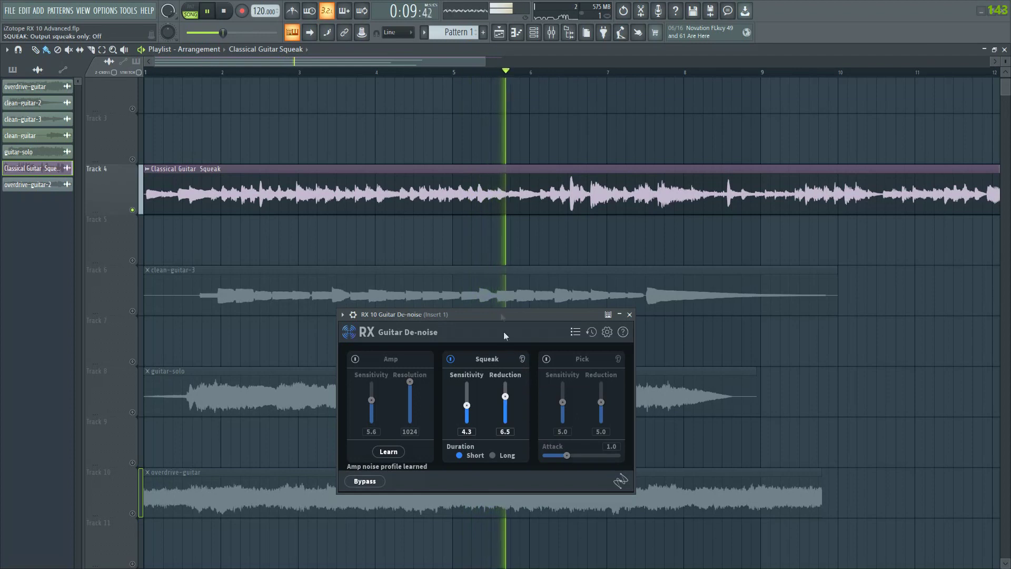
left_click(379, 80)
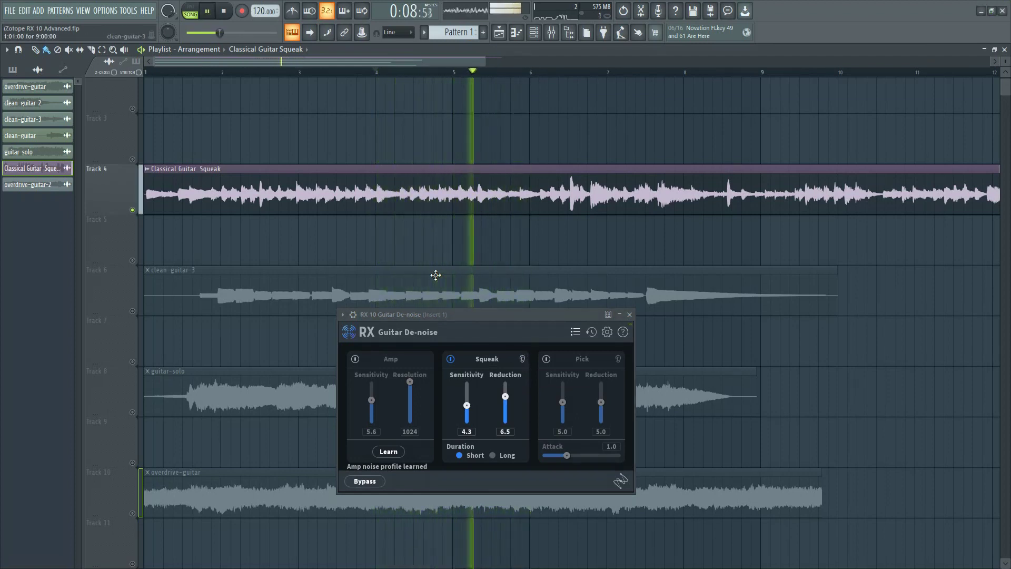
key("space")
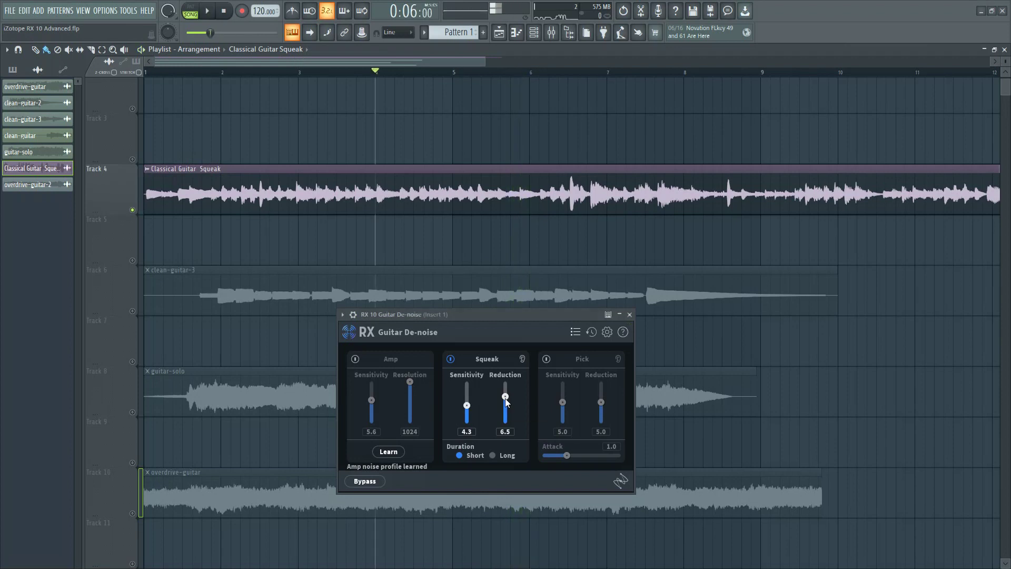
Try Squeak reduction 4.2 with sensitivity 3.7 and play the classical guitar from bar 4.
left_click_drag(505, 398, 505, 412)
scroll(473, 413, "down", 6)
key("space")
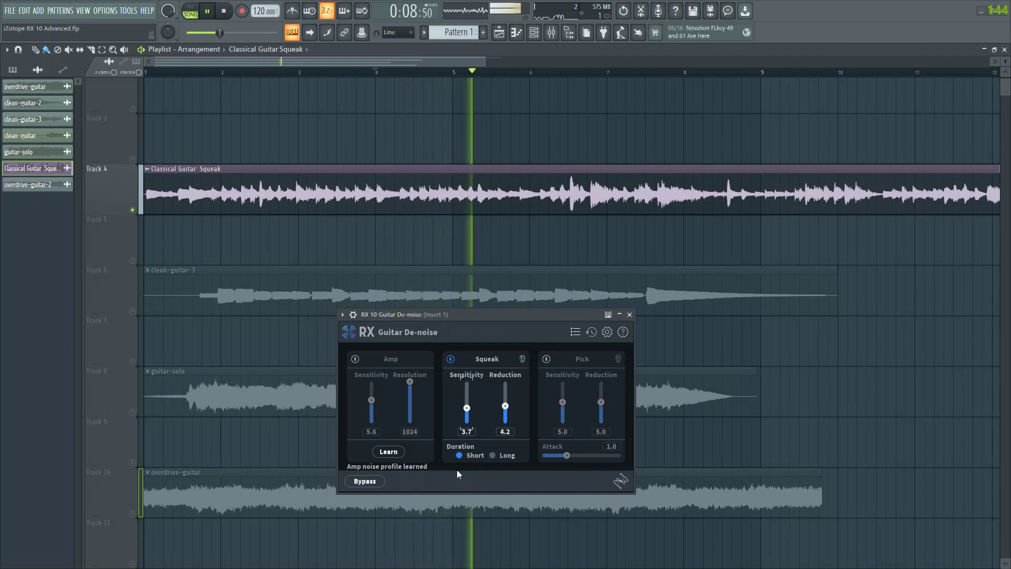
key("space")
Try Squeak sensitivity 4.8 with reduction 2.9 and replay the classical guitar from bar 4.
scroll(469, 414, "up", 1)
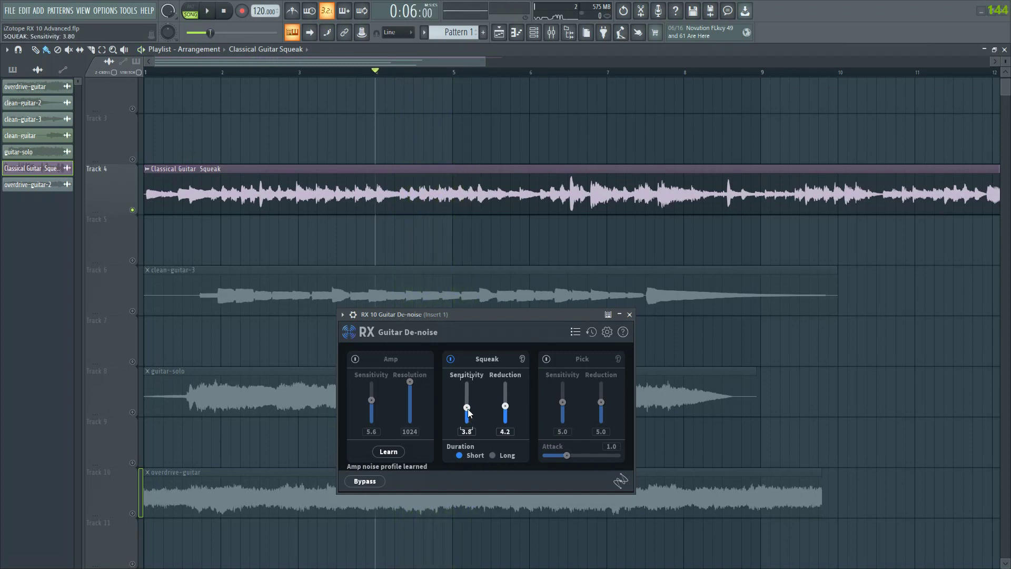
scroll(503, 412, "down", 13)
scroll(467, 411, "up", 10)
key("space")
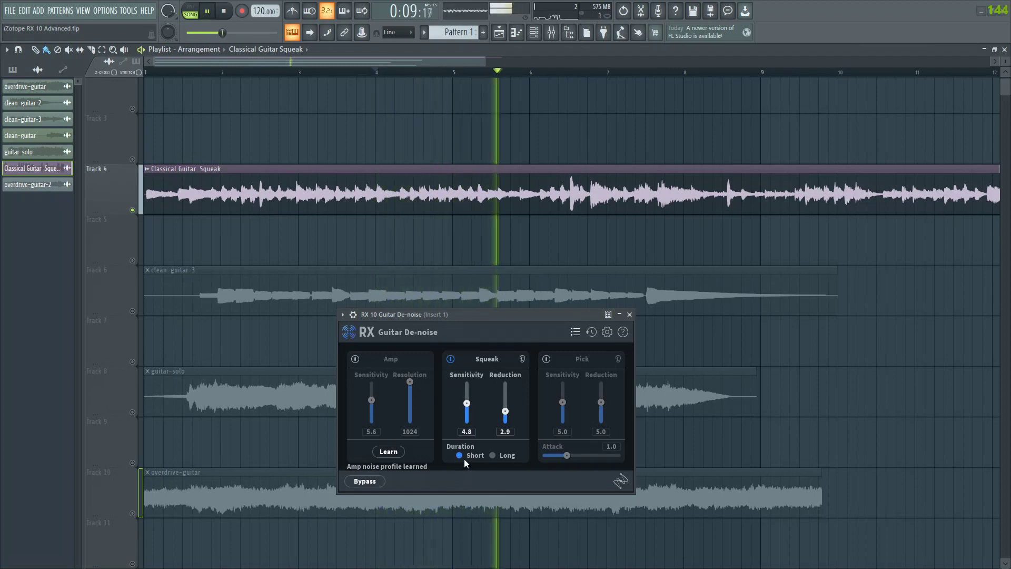
Switch Squeak duration to Long with sensitivity 2.8 and reduction 2.3, and audition the clip both normally and as squeaks only.
key("space")
scroll(467, 412, "down", 11)
scroll(467, 410, "down", 9)
scroll(506, 416, "down", 6)
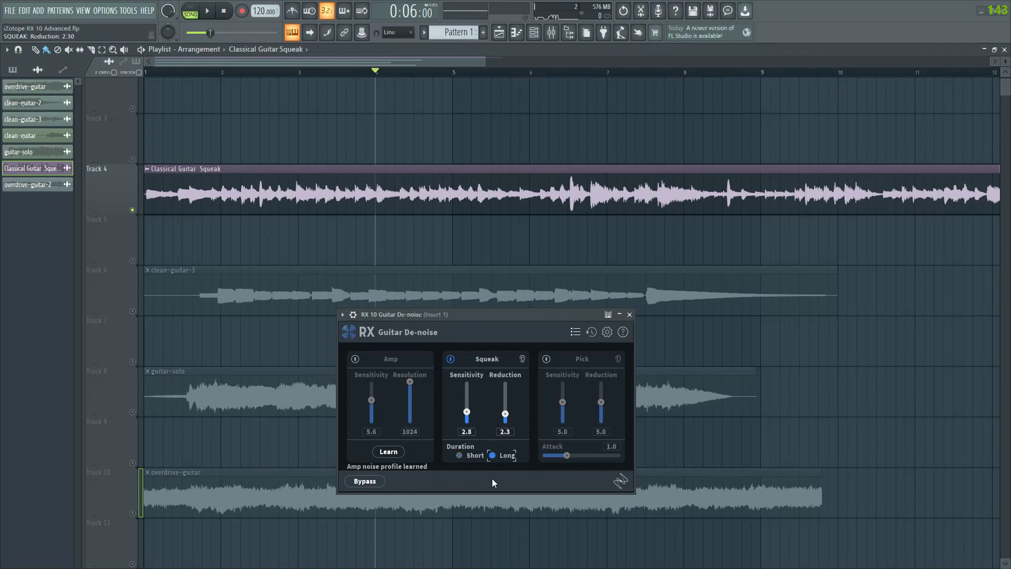
key("space")
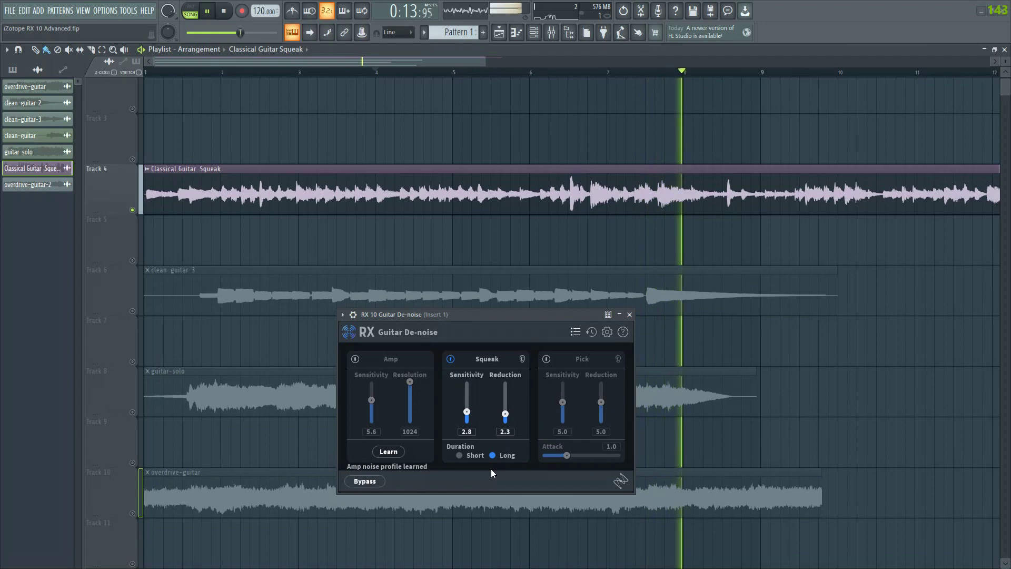
left_click(522, 359)
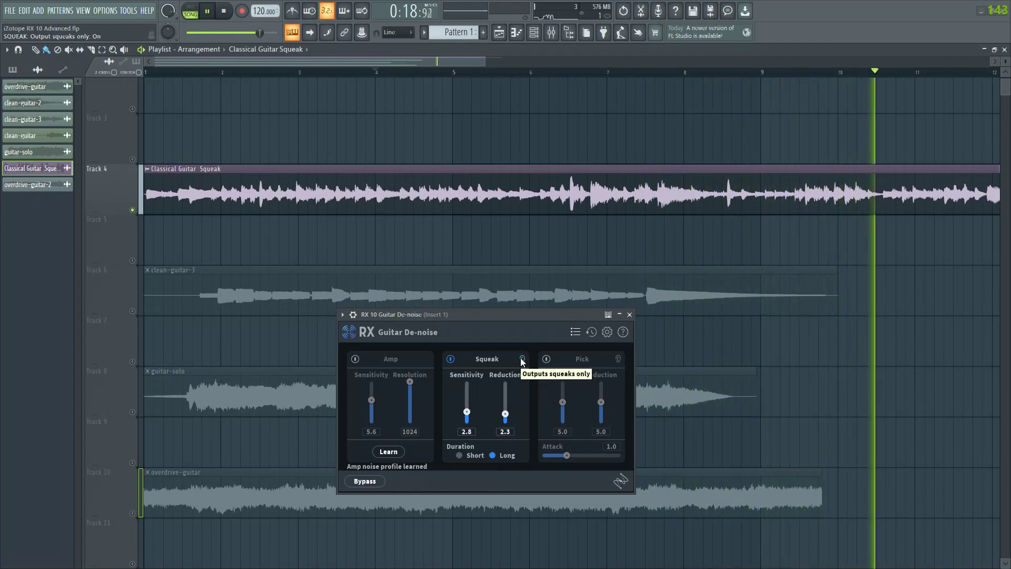
key("space")
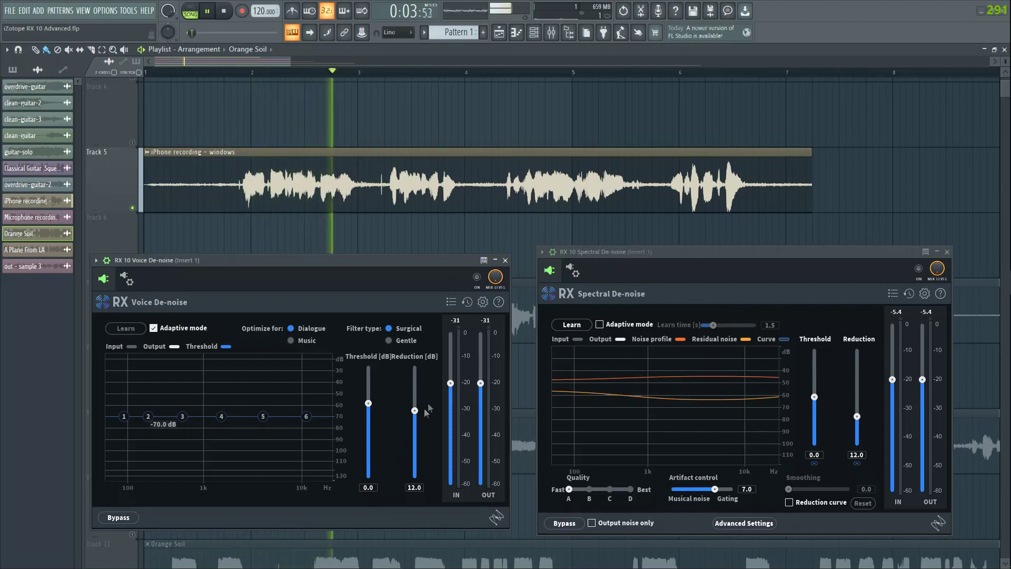
Enable Voice De-noise with Adaptive mode off and learn a noise profile from the quiet start of the iPhone recording.
key("space")
left_click(154, 328)
left_click(126, 328)
key("space")
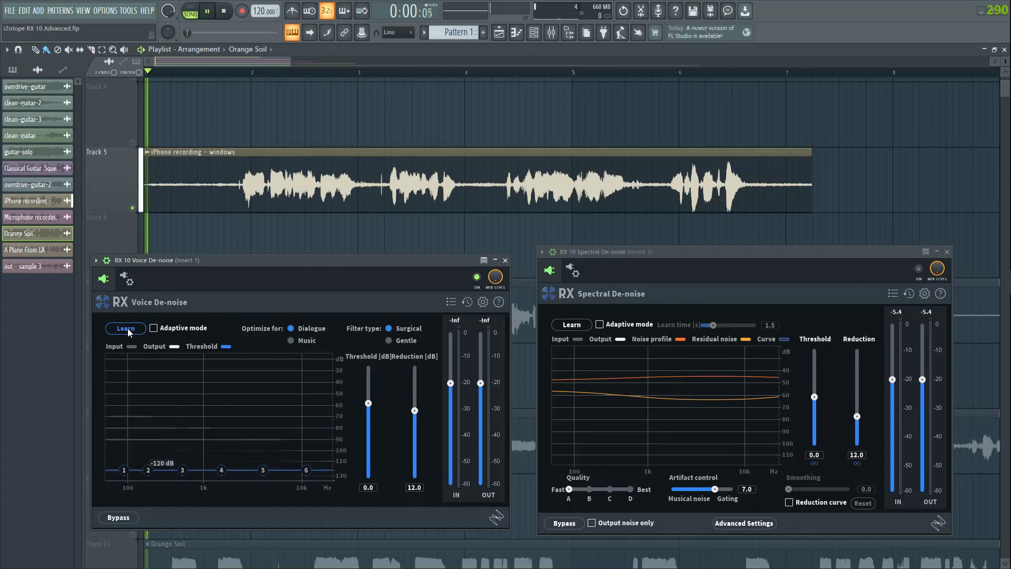
key("space")
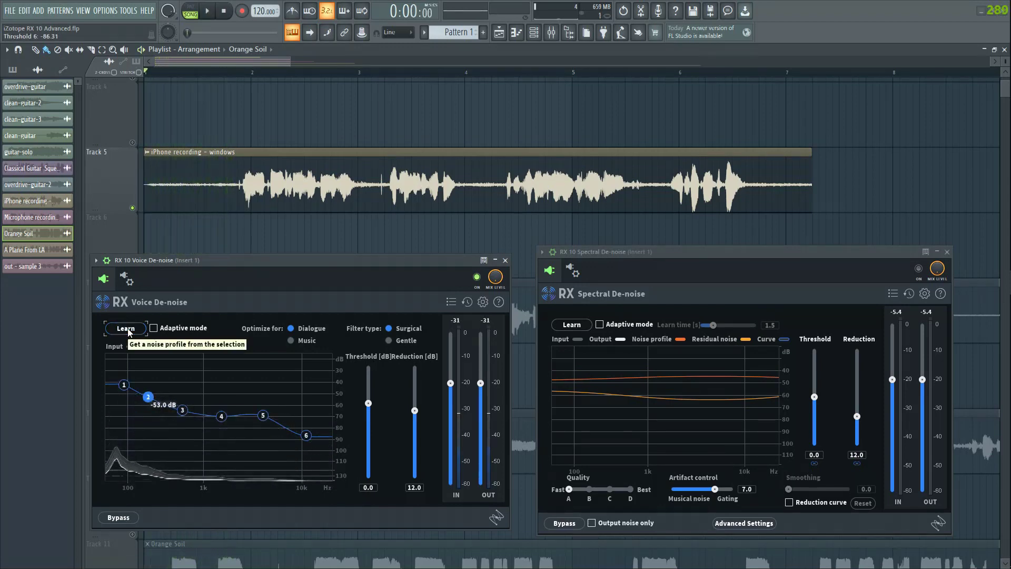
Set Voice De-noise reduction to 18 and threshold to 5 while playing the iPhone recording, comparing it with the effect off and on.
key("space")
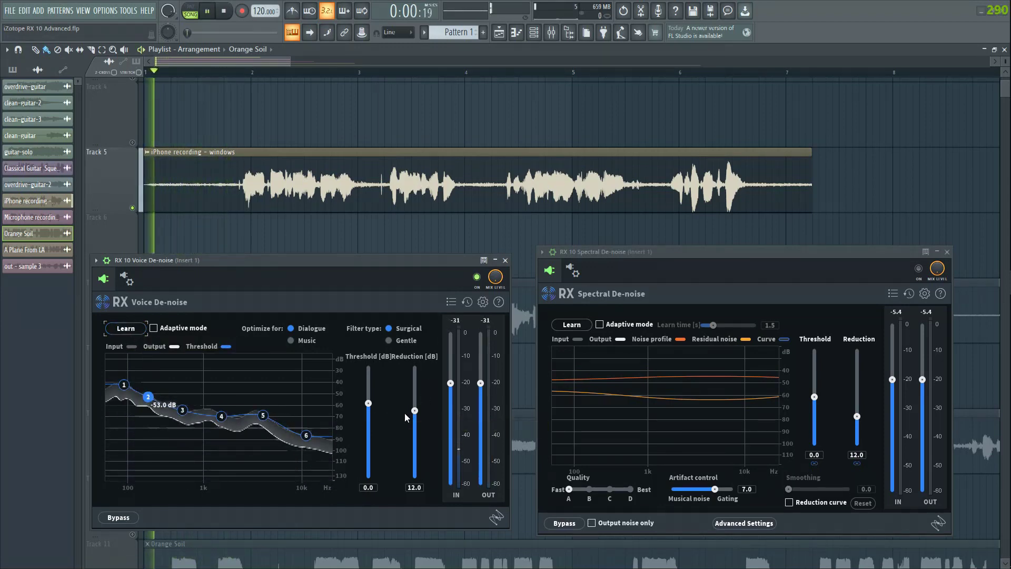
left_click_drag(416, 411, 415, 377)
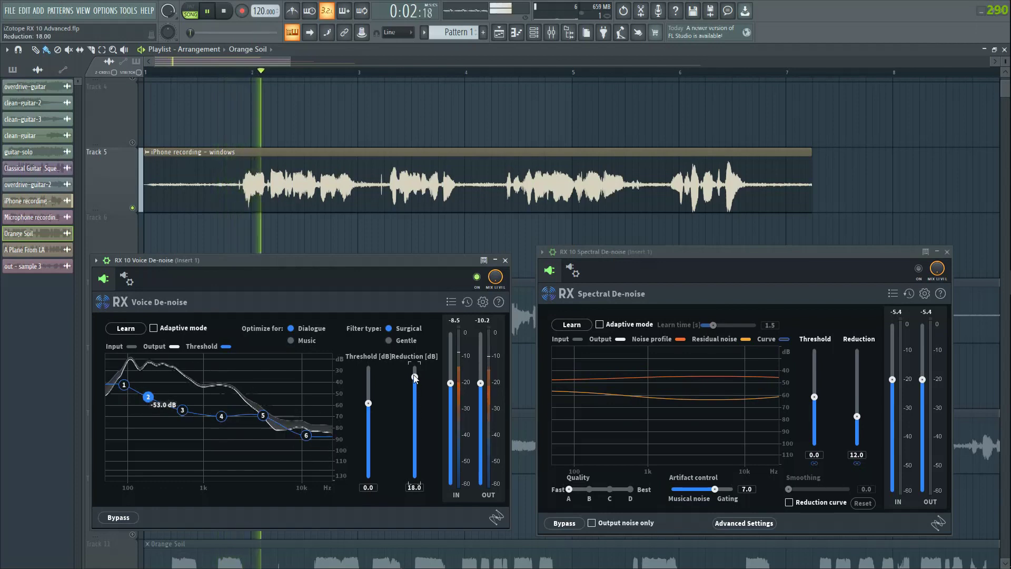
left_click_drag(372, 443, 327, 408)
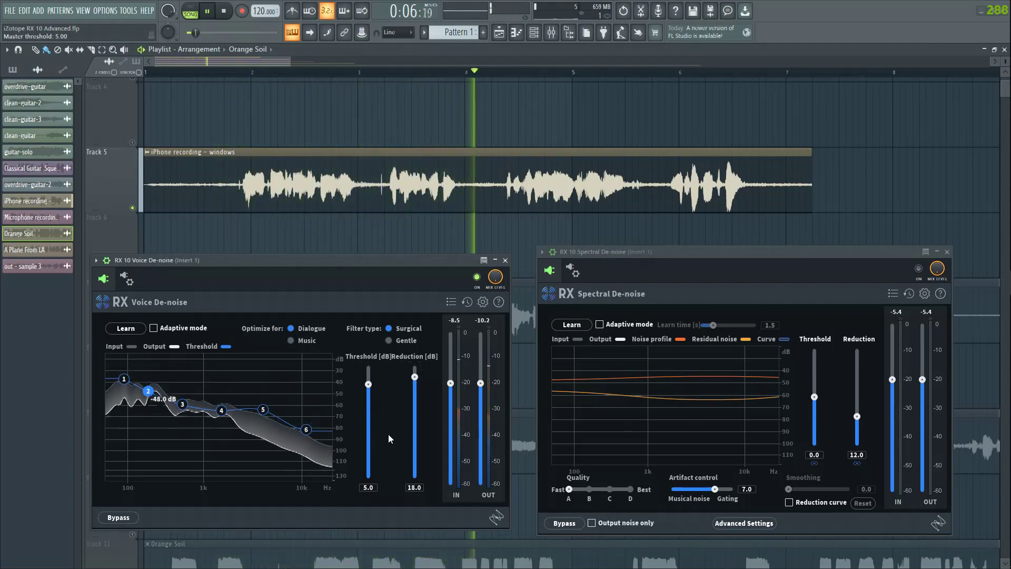
left_click(477, 277)
left_click(477, 277)
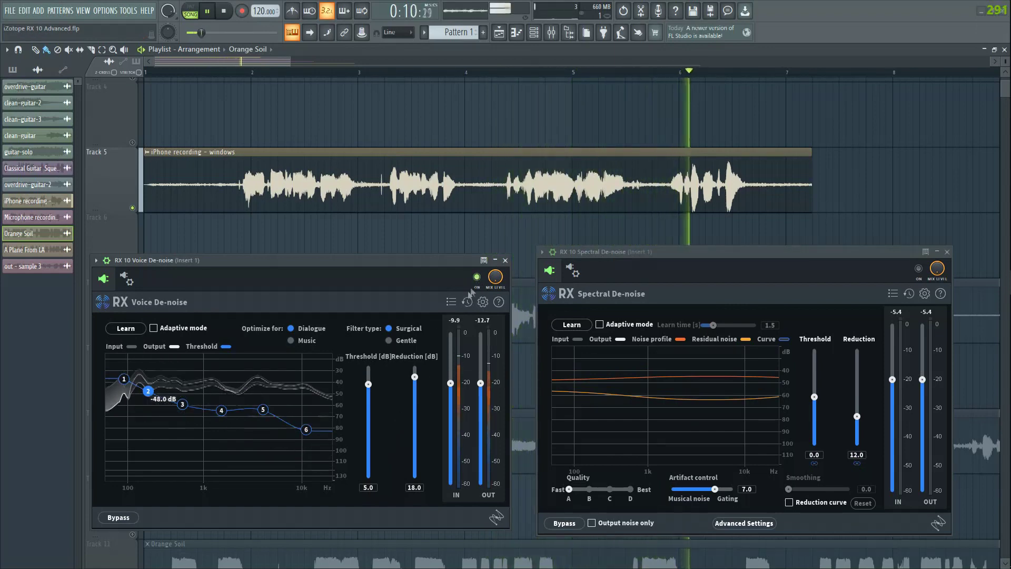
Turn on Adaptive mode in Voice De-noise and replay the iPhone recording, comparing it with the effect off and on.
key("space")
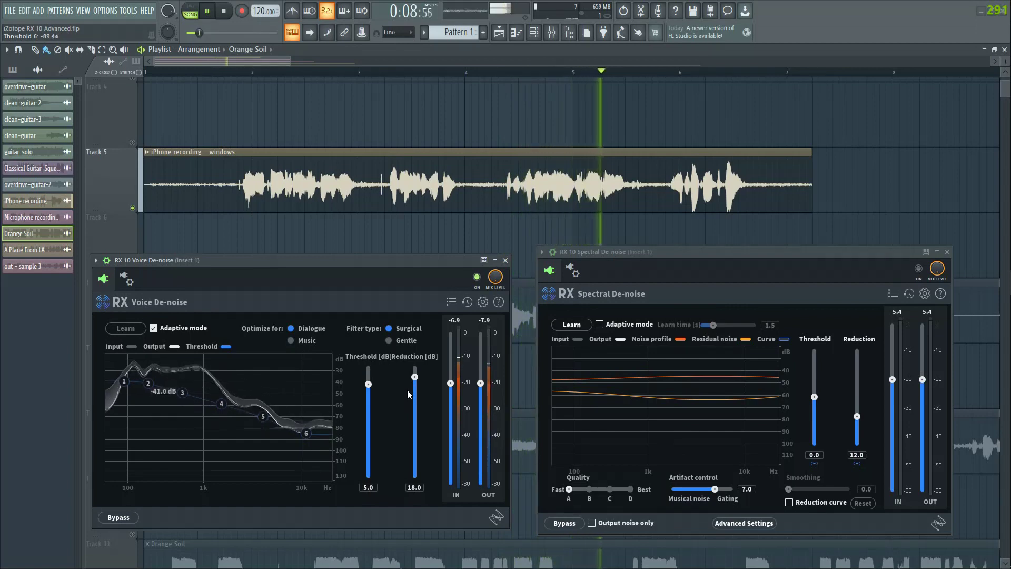
left_click(476, 277)
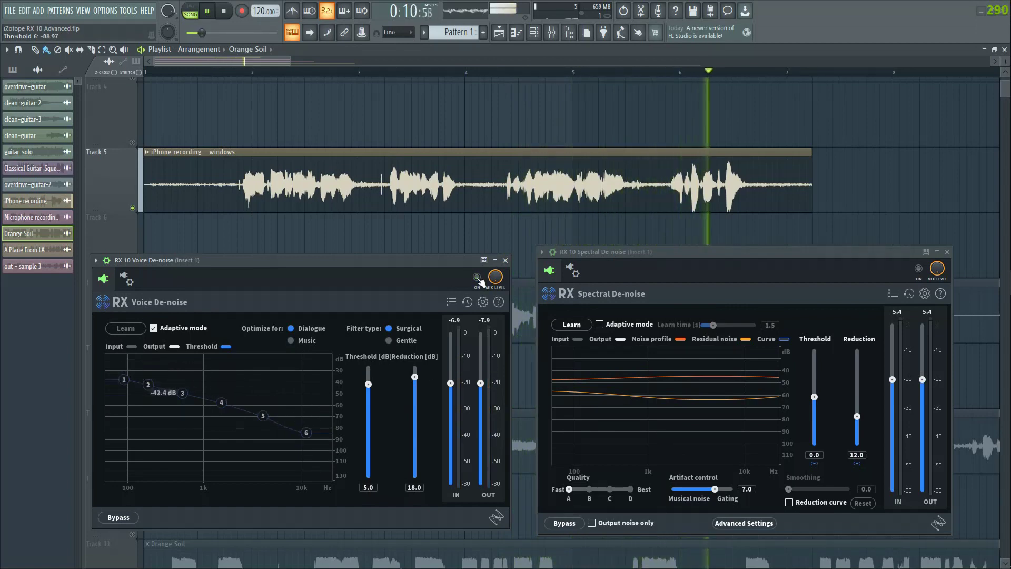
left_click(476, 277)
key("space")
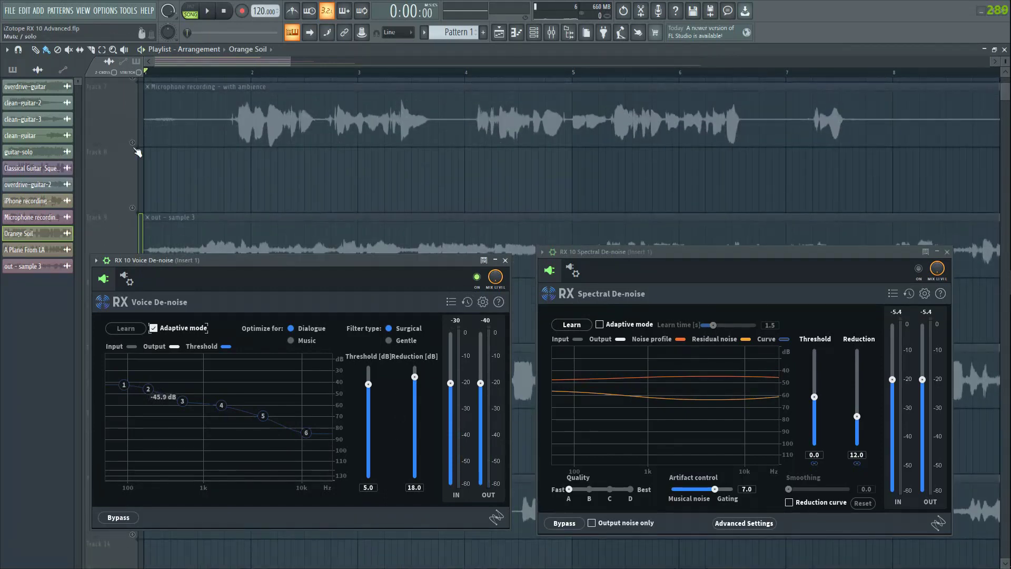
Solo the microphone recording with ambience, turn Voice De-noise off to hear it unprocessed, and enable Spectral De-noise.
left_click(135, 149)
scroll(281, 230, "up", 1)
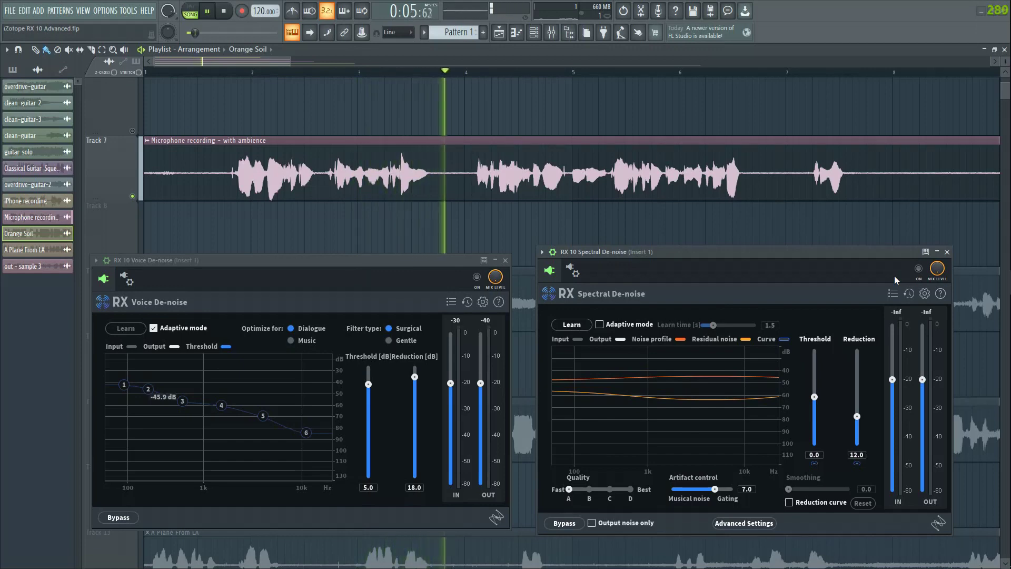
key("space")
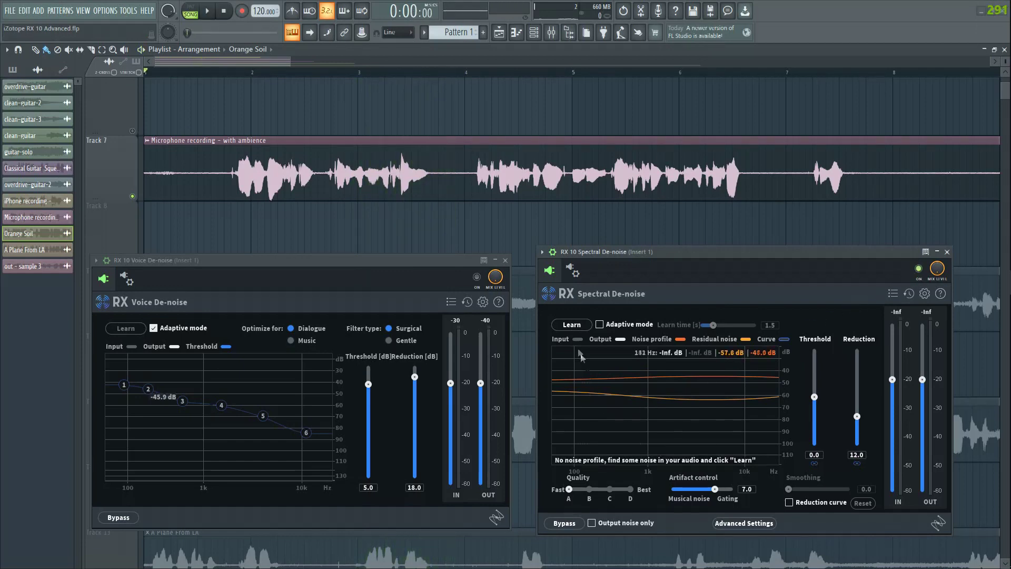
Learn a Spectral De-noise noise profile from the quiet start of the microphone recording.
left_click(568, 325)
key("space")
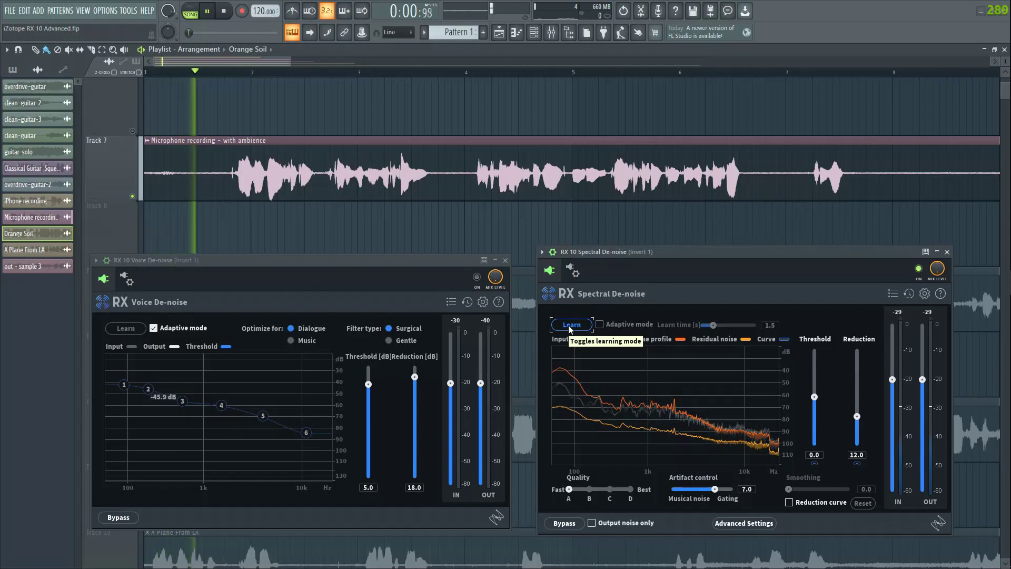
left_click(567, 324)
key("space")
Set Spectral De-noise reduction to 27.8 and threshold to -0.5 while playing the microphone recording.
key("space")
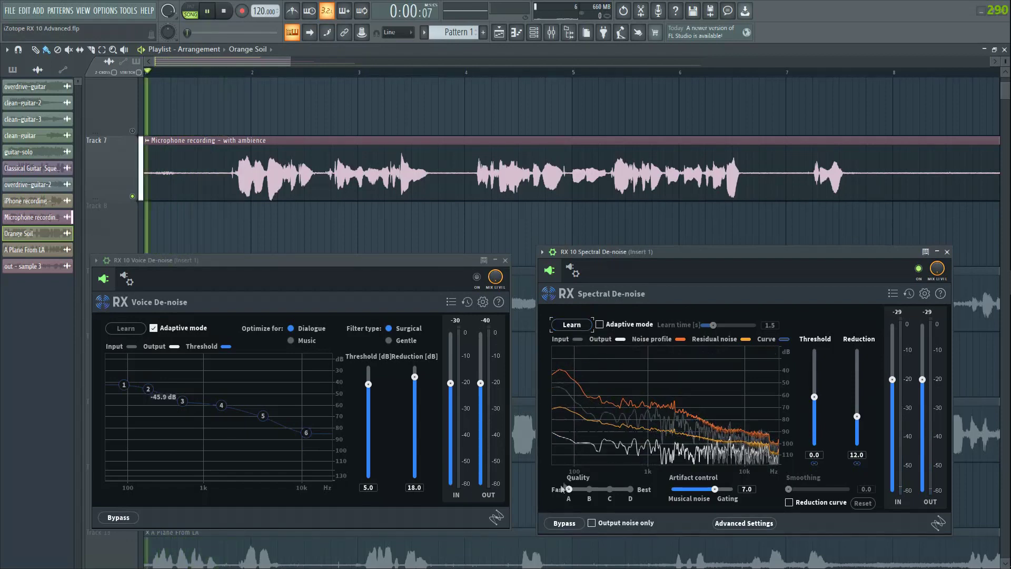
left_click_drag(856, 415, 811, 403)
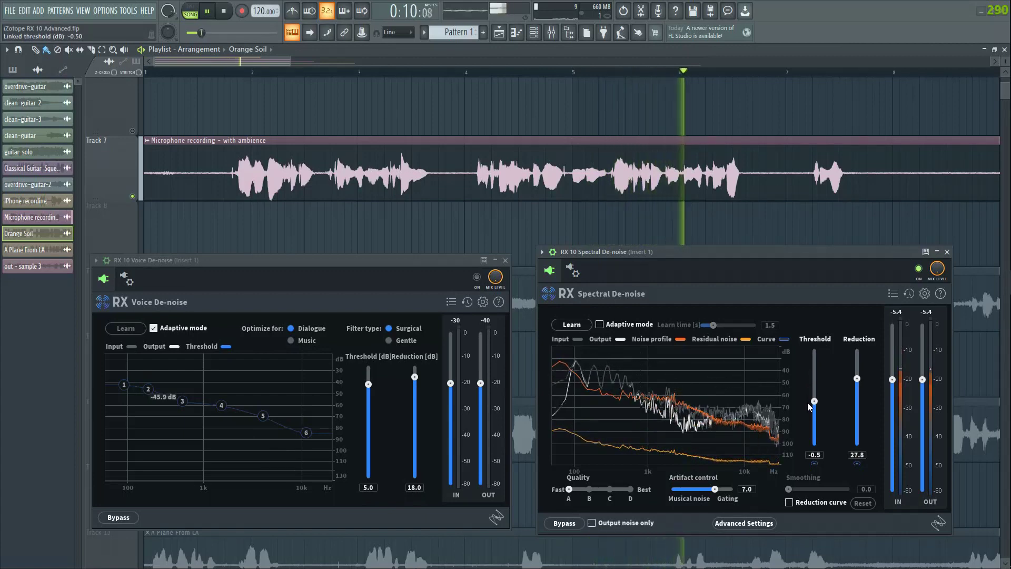
Unlink the noisy and tonal threshold and reduction controls, relink both pairs, and replay the start of the microphone recording.
left_click(813, 463)
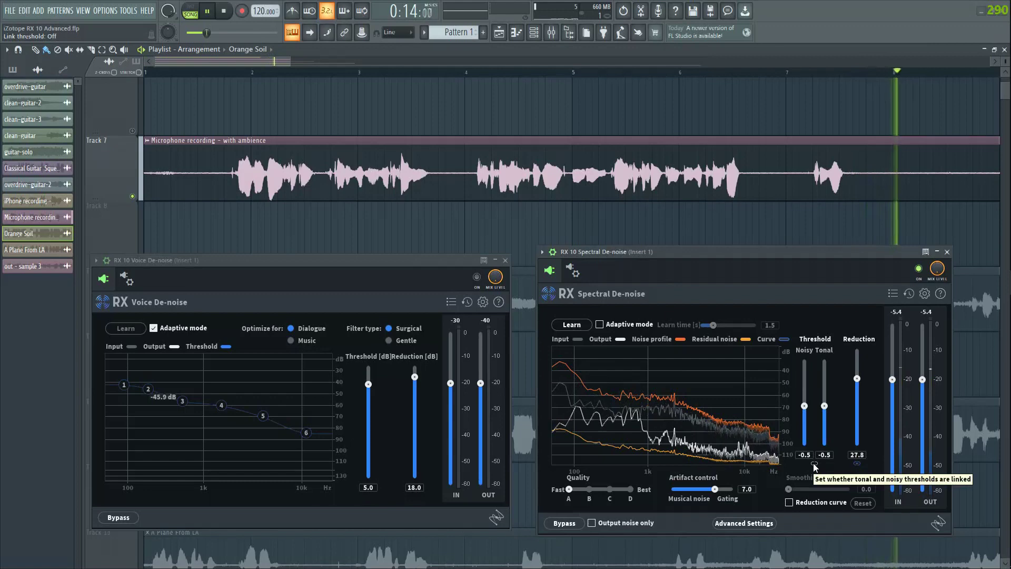
key("space")
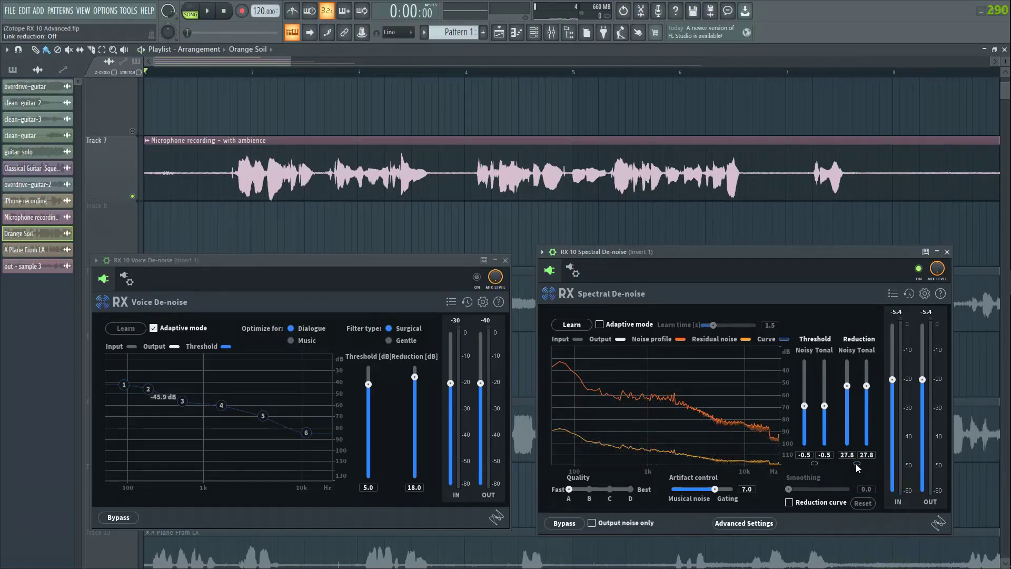
left_click(856, 463)
left_click(814, 464)
key("space")
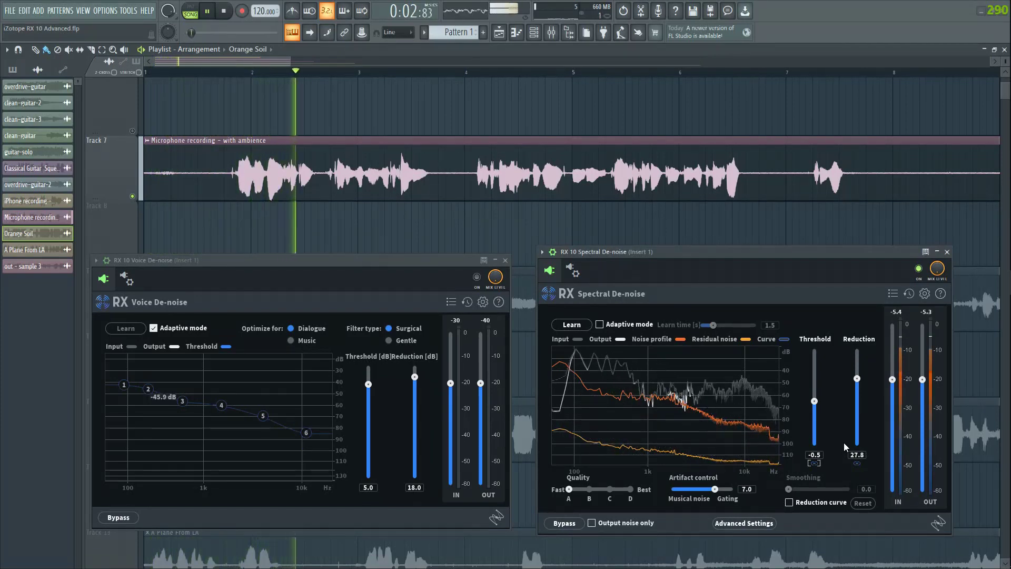
key("space")
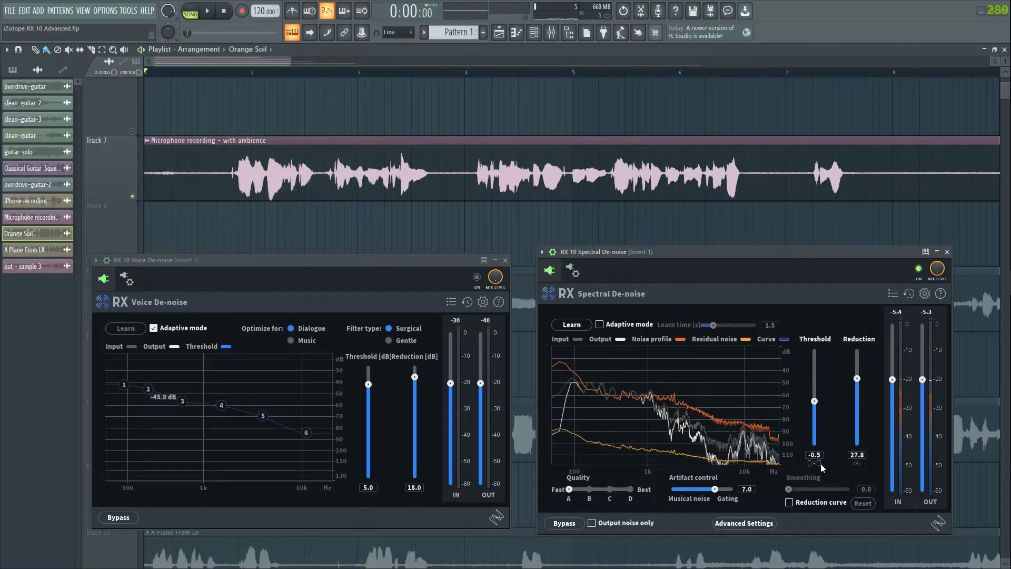
Unlink the Spectral De-noise thresholds and set noisy to 3.1 and tonal to -6.0 while playing the microphone recording.
left_click(814, 463)
key("space")
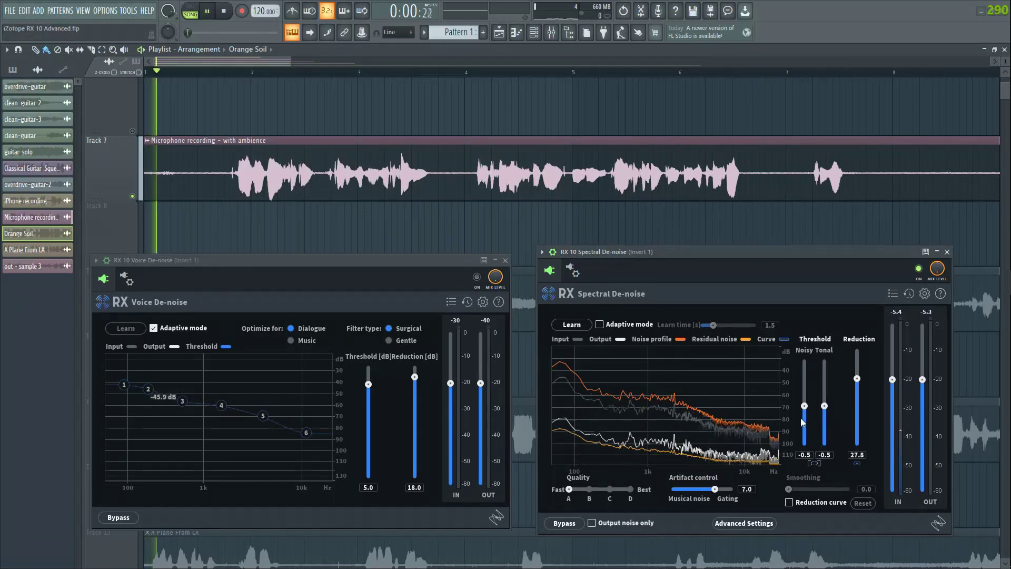
left_click_drag(825, 408, 791, 378)
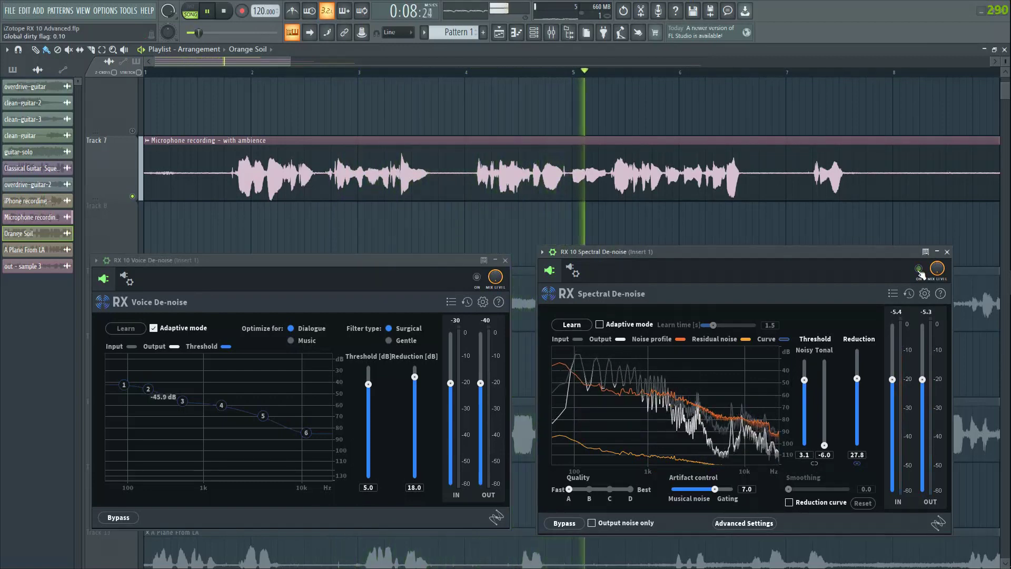
Unlink the Spectral De-noise reduction amounts and set noisy to 38.3 and tonal to 2.8 during playback.
left_click(857, 463)
left_click_drag(846, 378, 849, 367)
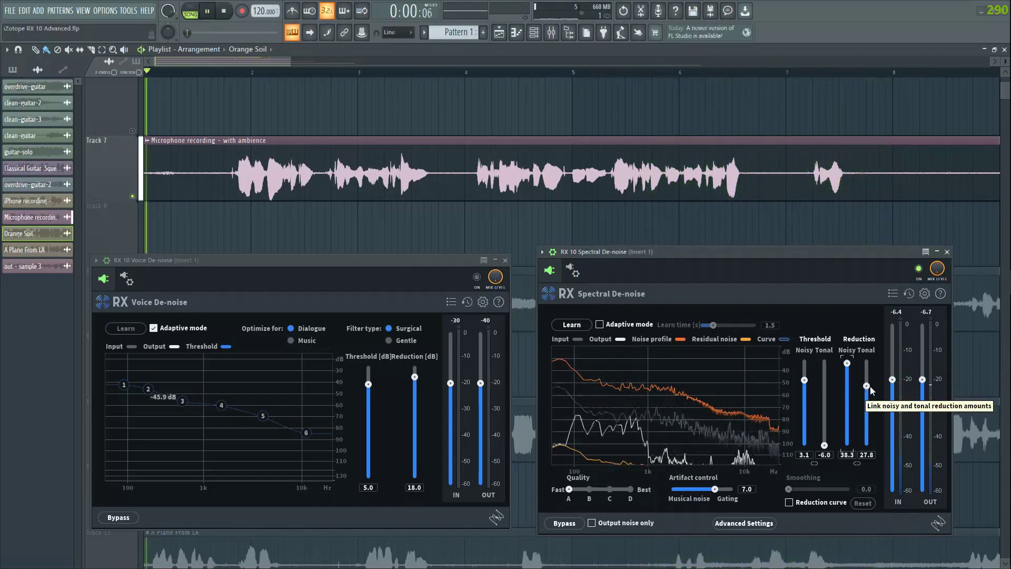
left_click_drag(866, 385, 871, 441)
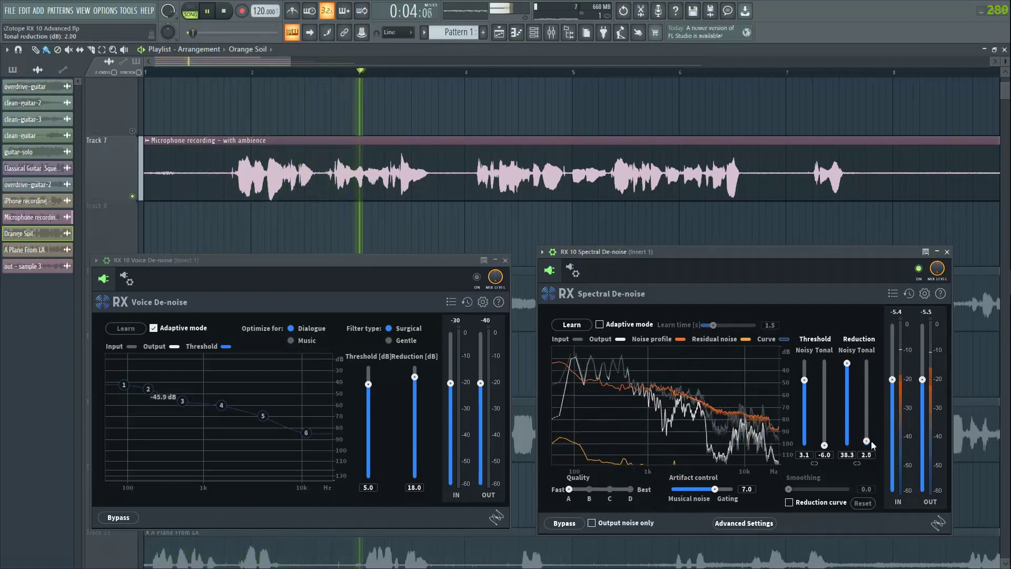
Set noisy and tonal reduction to 26.0 and 29.4, thresholds to 2.4 and -0.6, and stop playback.
left_click_drag(847, 363, 870, 388)
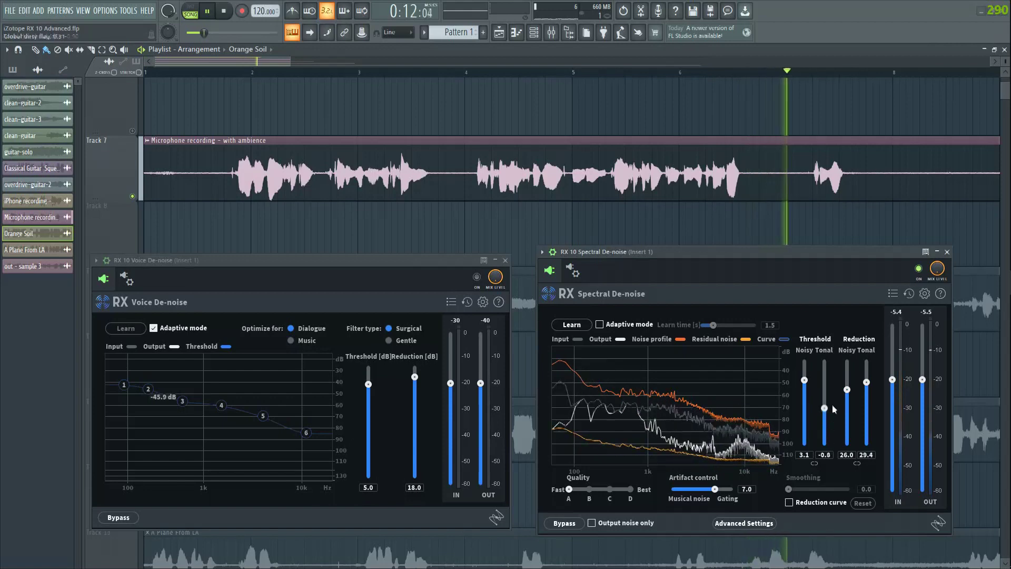
left_click_drag(834, 404, 834, 409)
key("space")
Solo the out - sample 3 track and load the Default preset in Spectral De-noise.
scroll(423, 212, "down", 2)
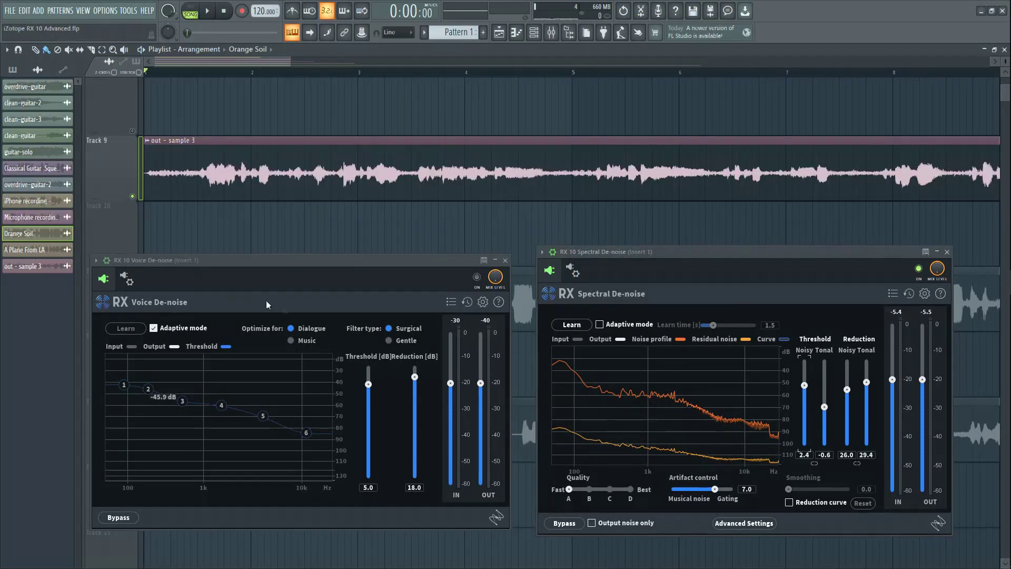
left_click(892, 293)
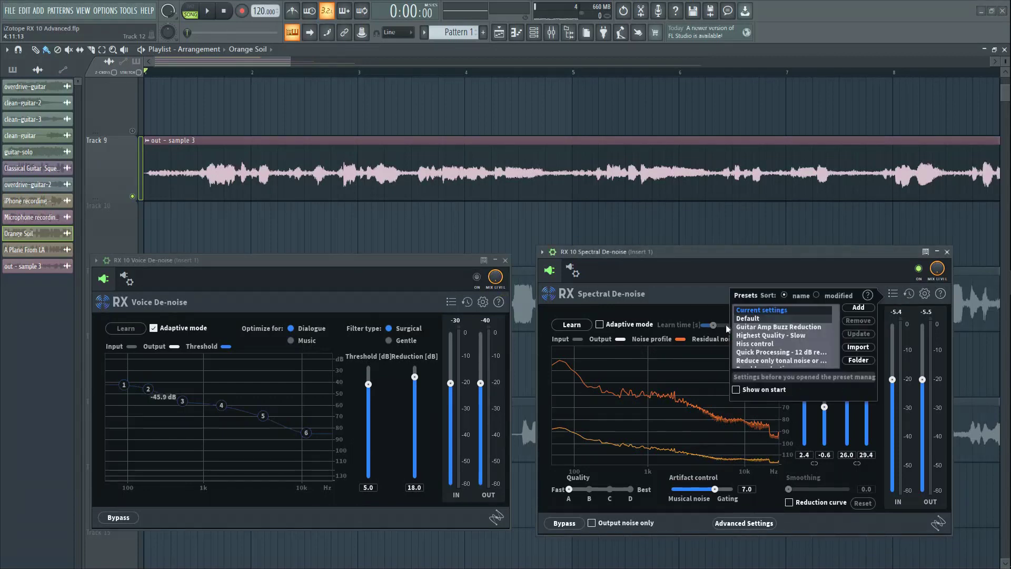
left_click(823, 318)
left_click(899, 299)
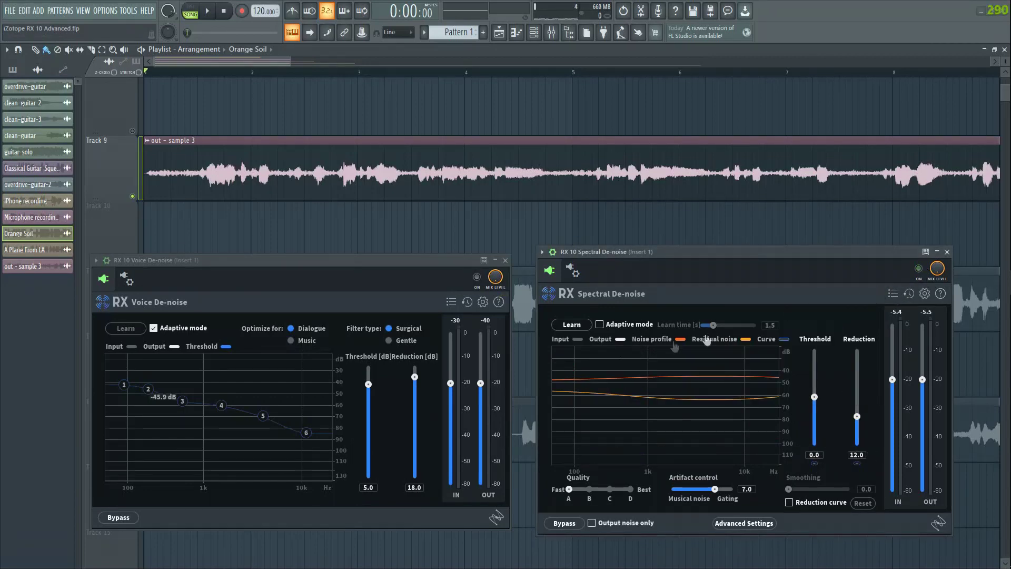
Enable Voice De-noise with adaptive mode off and learn a noise profile from the start of out - sample 3.
key("space")
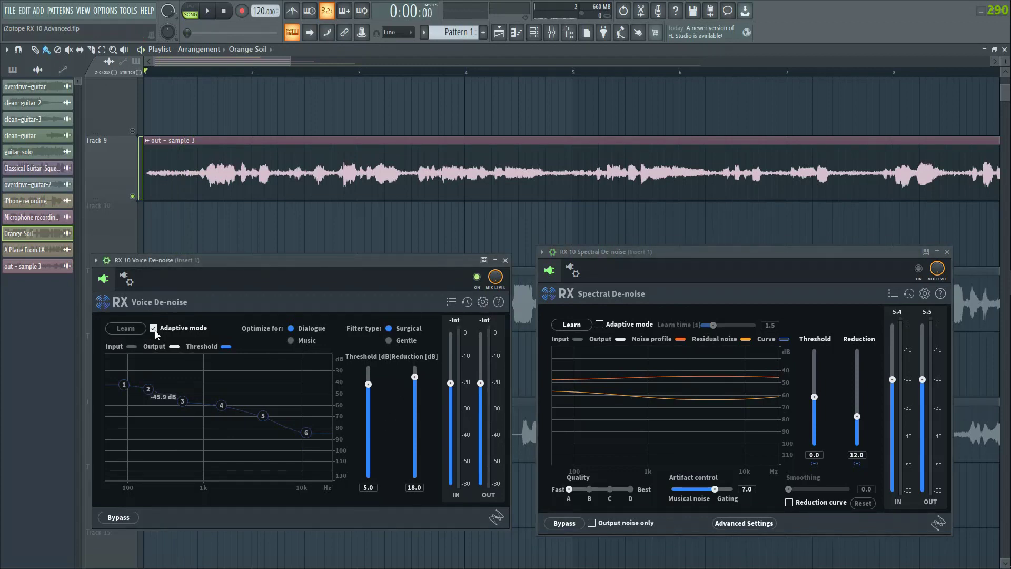
left_click(125, 328)
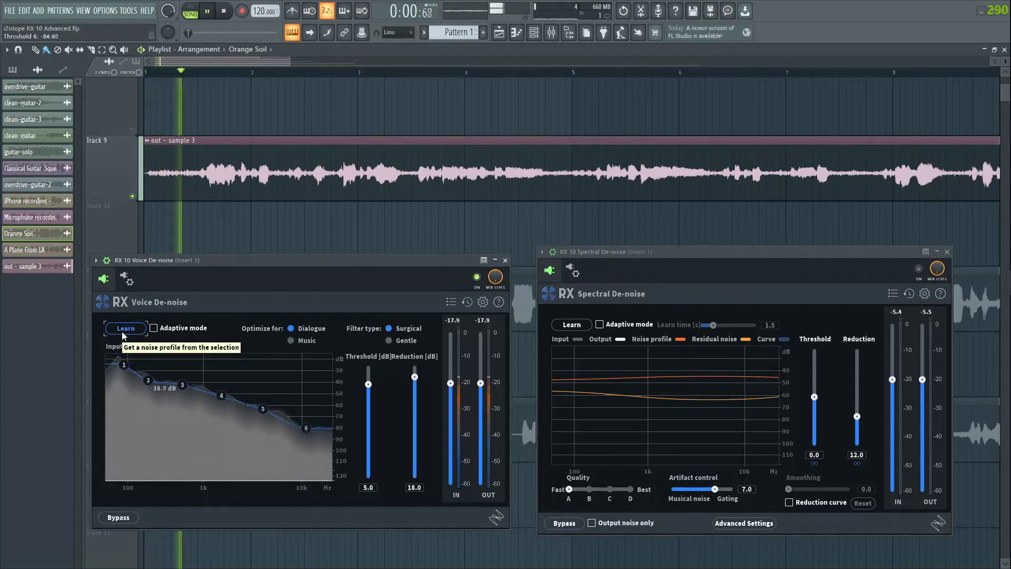
key("space")
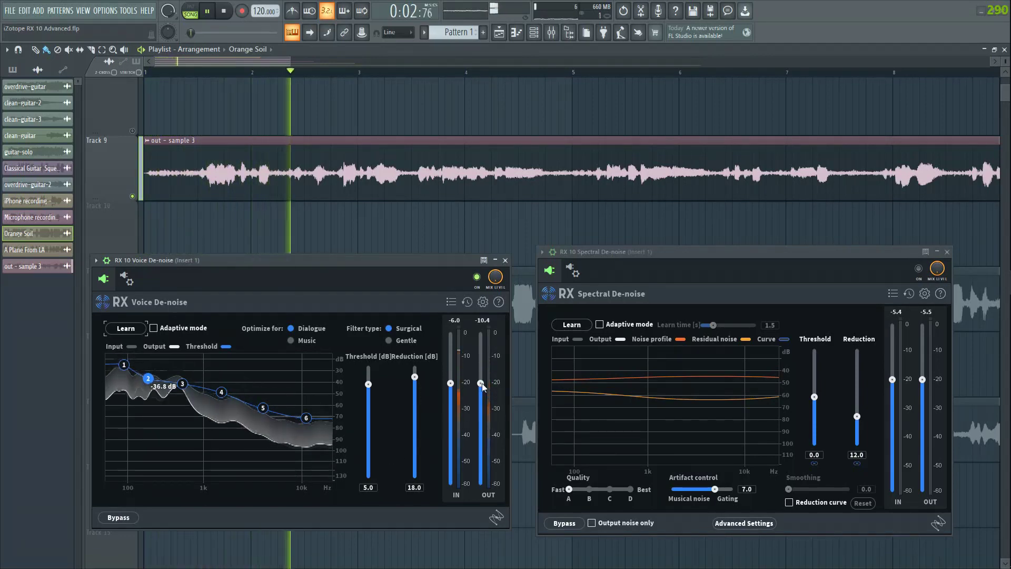
Raise the Voice De-noise output gain to about 2.3 dB and compare out - sample 3 with the effect off and on.
left_click_drag(483, 386, 483, 373)
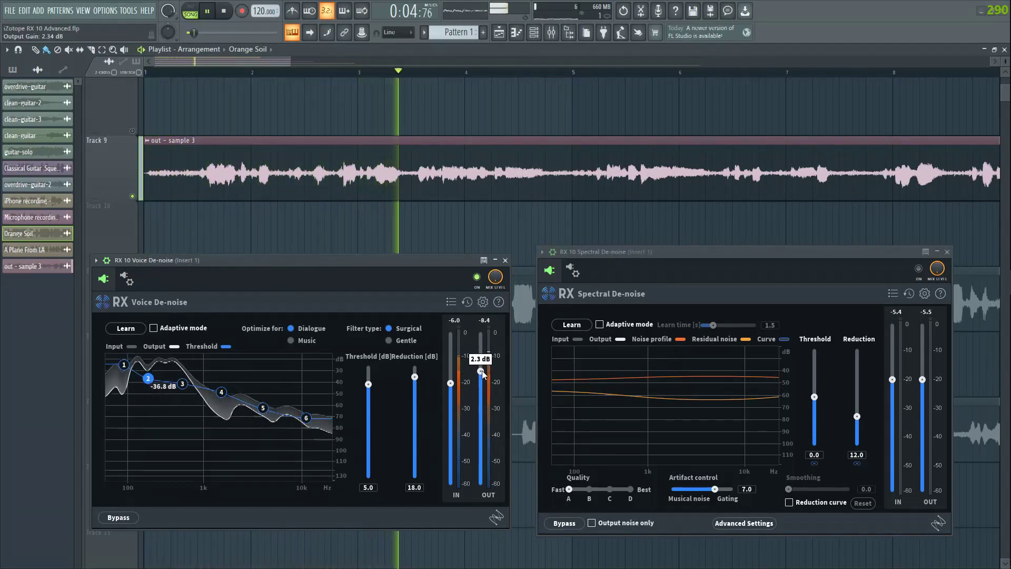
left_click(478, 278)
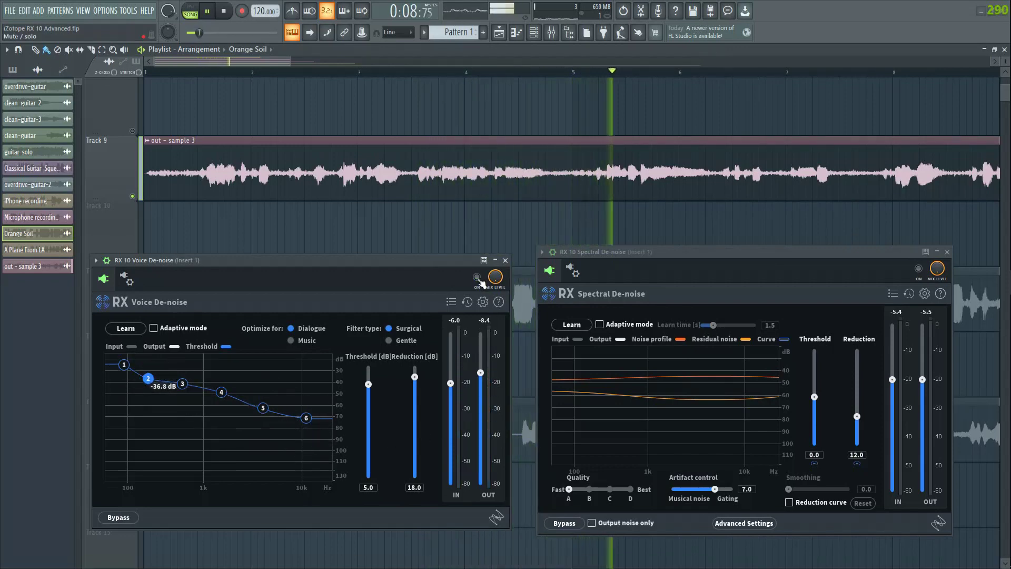
left_click(477, 278)
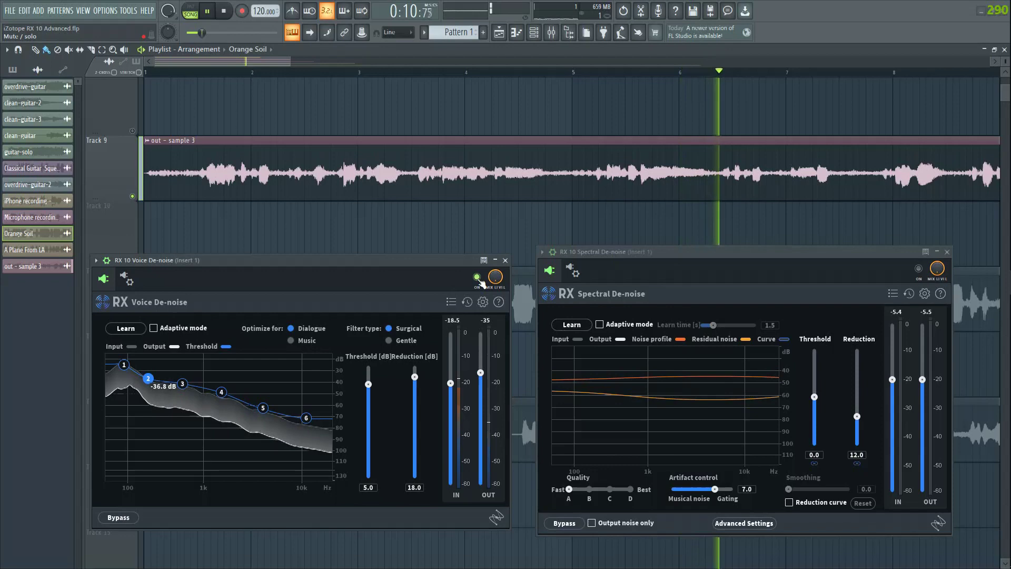
Switch from Voice De-noise to Spectral De-noise and learn a noise profile from the start of out - sample 3.
key("space")
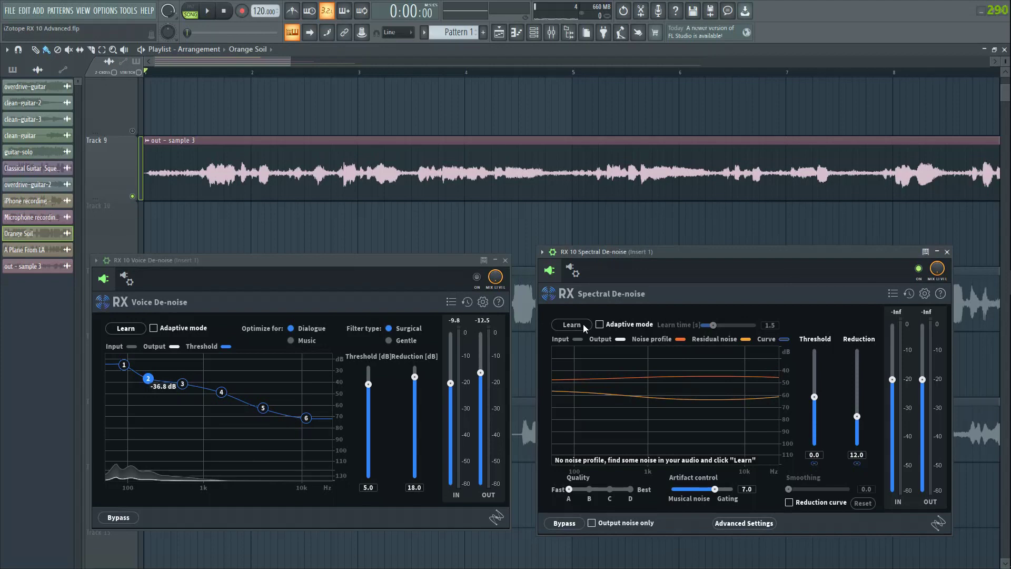
left_click(571, 325)
key("space")
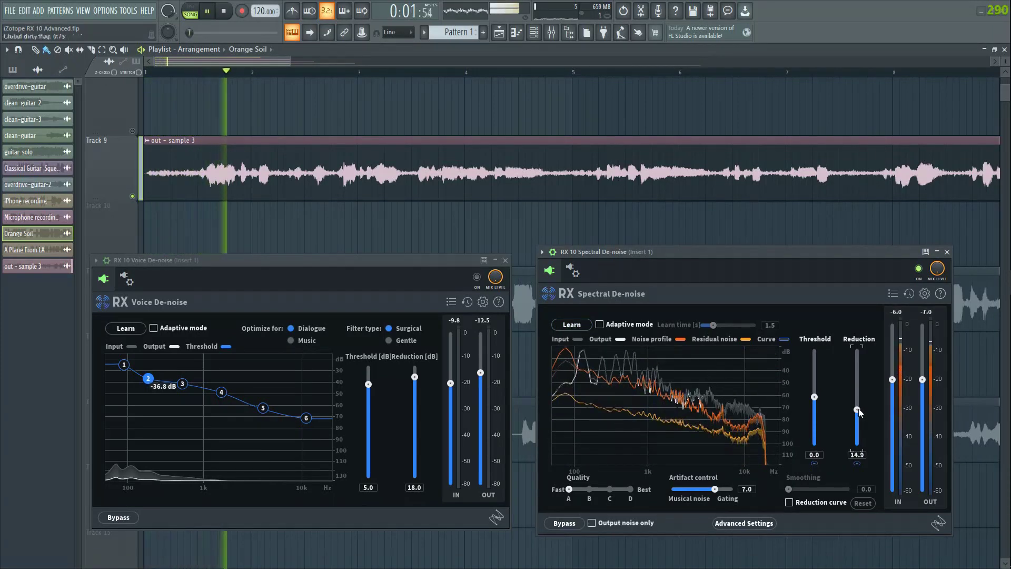
Set Spectral De-noise reduction to 20.1, output gain to about 2.0 dB and threshold to -1.1 during playback.
left_click_drag(856, 416, 857, 399)
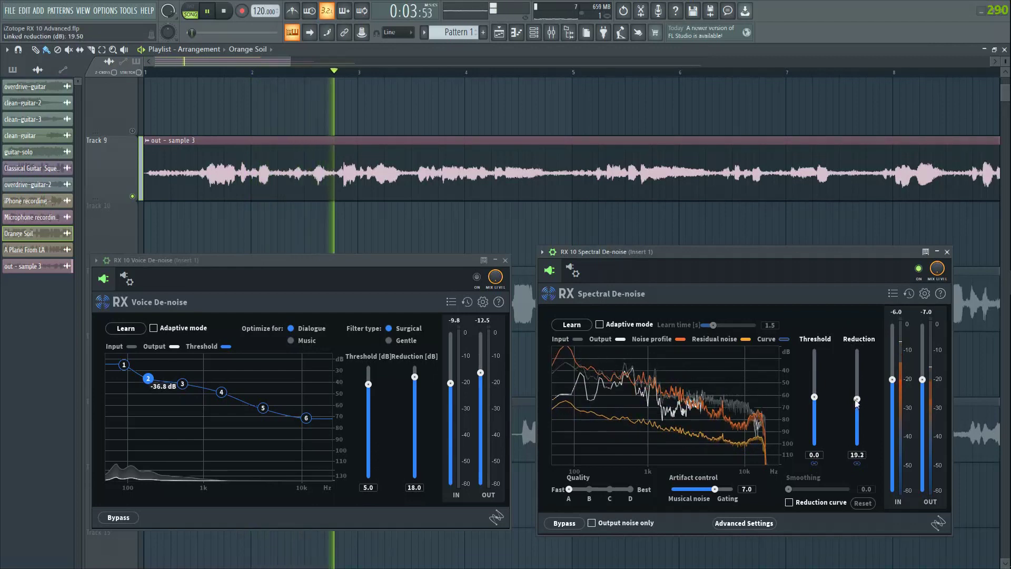
left_click_drag(922, 379, 923, 368)
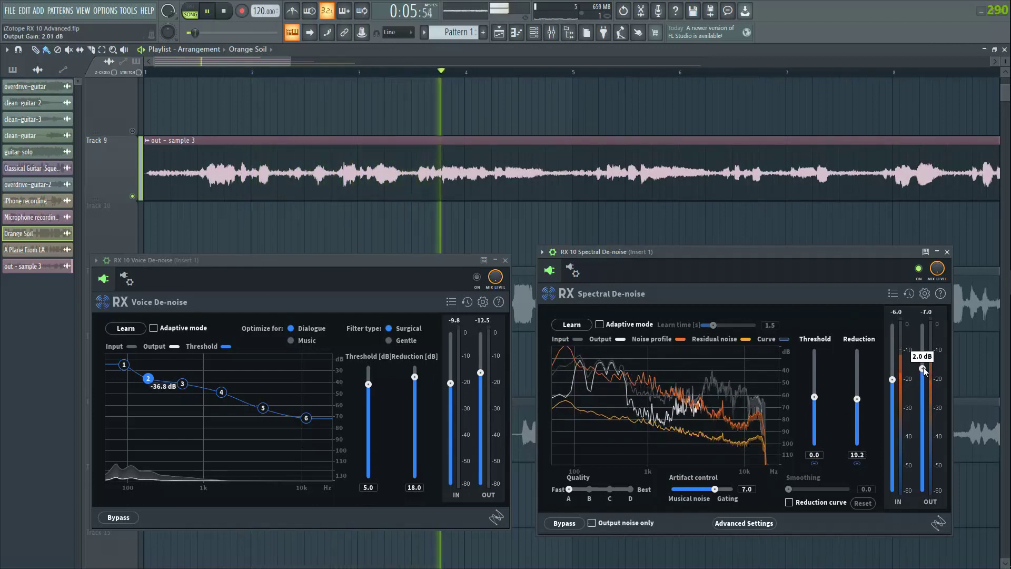
mouse_move(814, 396)
left_mouse_down()
mouse_move(820, 379)
mouse_move(816, 401)
mouse_move(857, 379)
mouse_move(856, 400)
mouse_move(814, 406)
left_mouse_up()
Configure the Spectral De-noise advanced settings with smoothing 8, the Advanced algorithm, enhancement 7.5 and whitening 4.7.
left_click(725, 523)
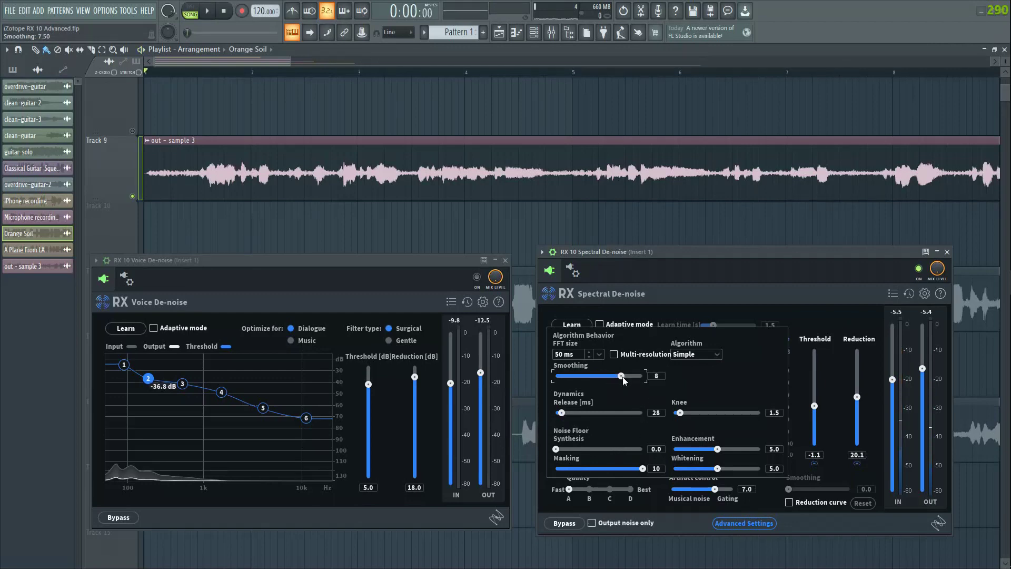
left_click(687, 354)
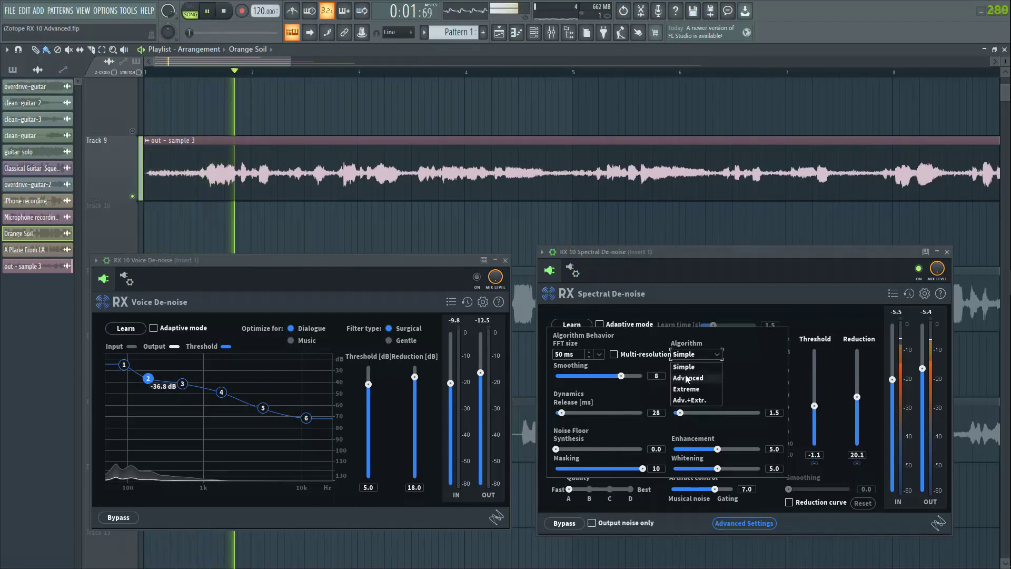
left_click(684, 372)
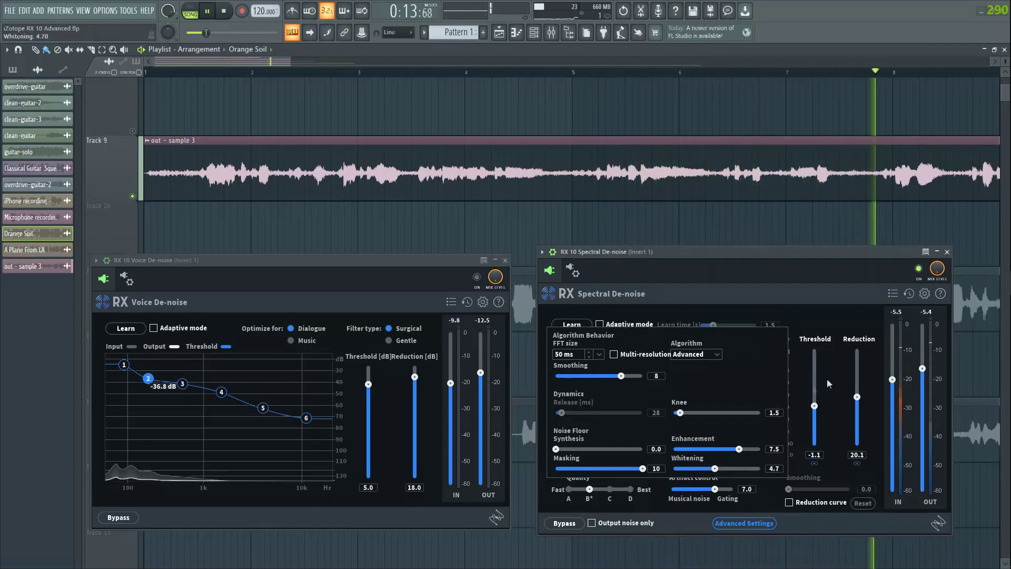
left_click(743, 522)
Replay out - sample 3 to compare it with and without Spectral De-noise, and stop playback.
key("space")
key("space")
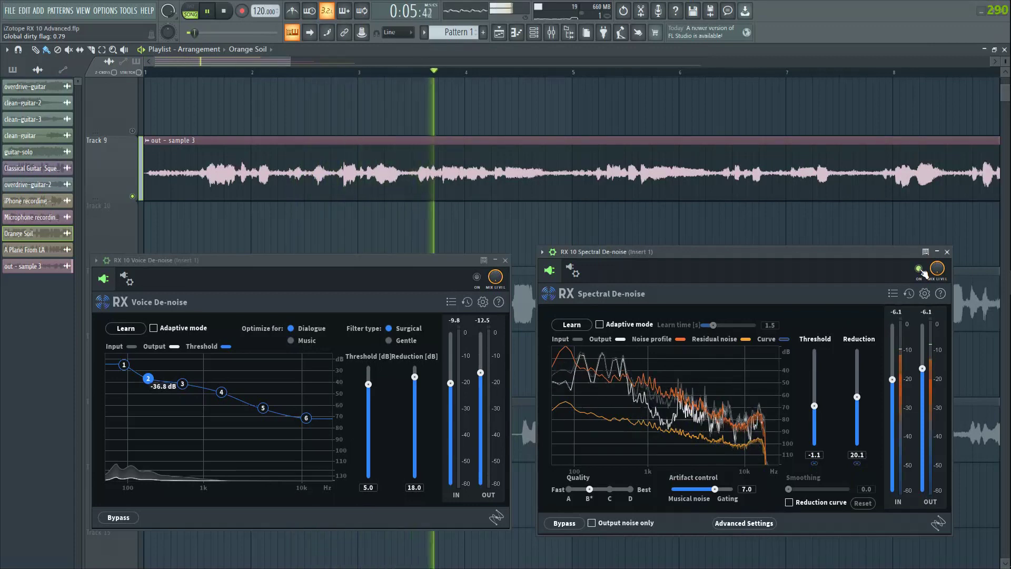
key("space")
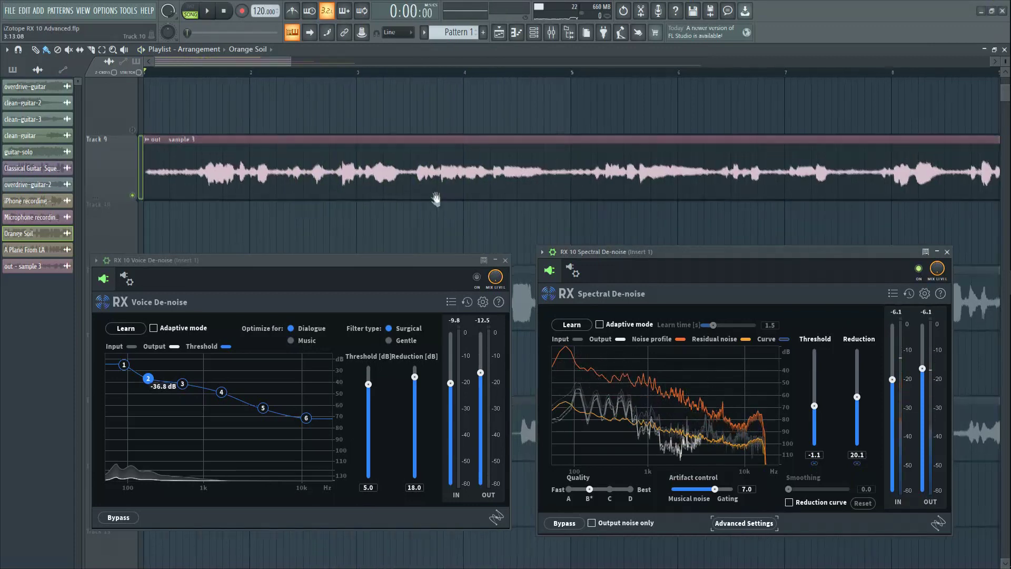
Solo the Orange Soil track and load the Default preset in Spectral De-noise.
scroll(436, 194, "down", 3)
left_click(136, 179)
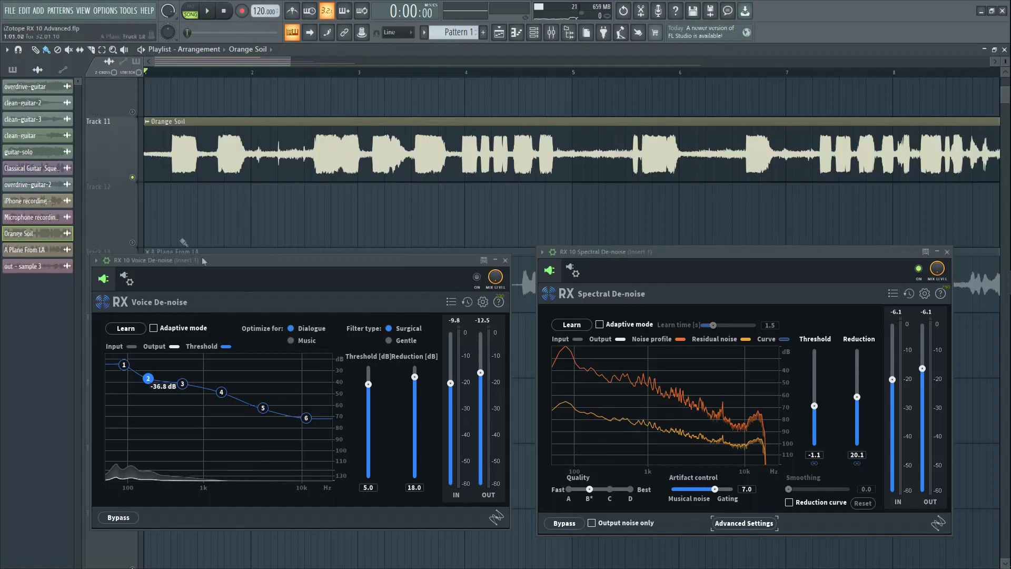
left_click(892, 293)
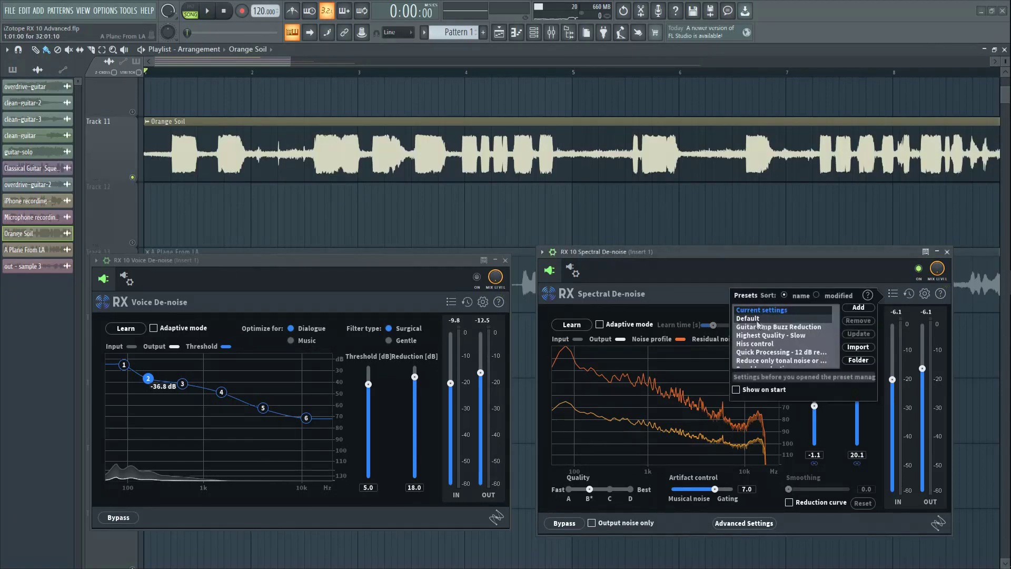
left_click(784, 317)
left_click(894, 295)
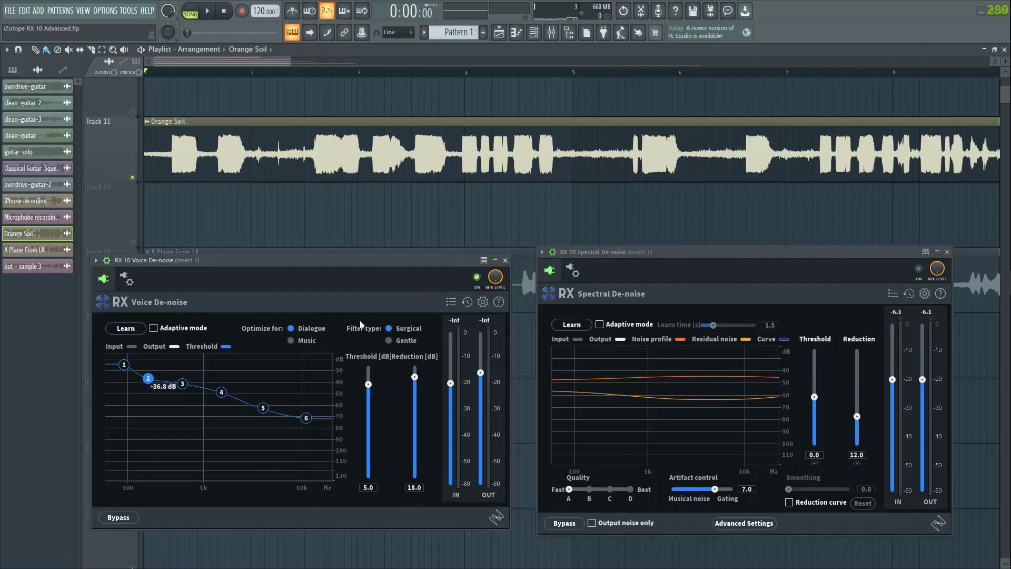
Load the Default preset in Voice De-noise, turn adaptive mode off, and learn a noise profile from the start of Orange Soil.
left_click(451, 302)
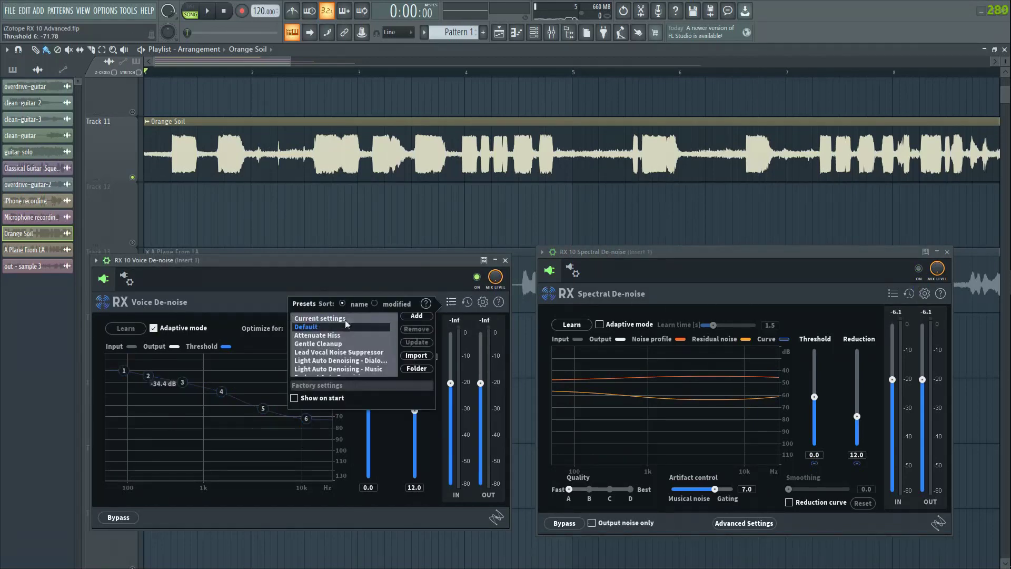
left_click(455, 306)
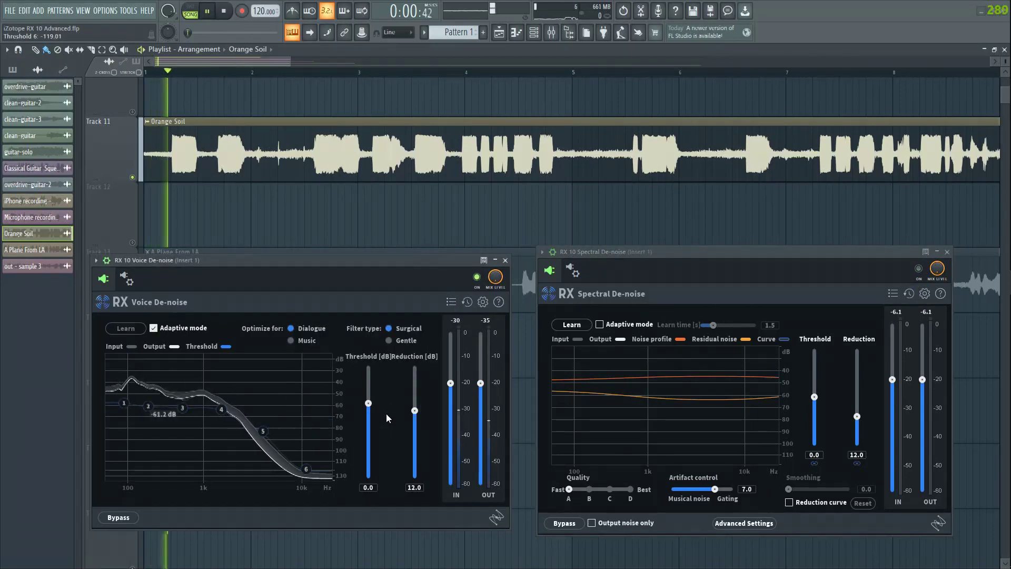
left_click(131, 334)
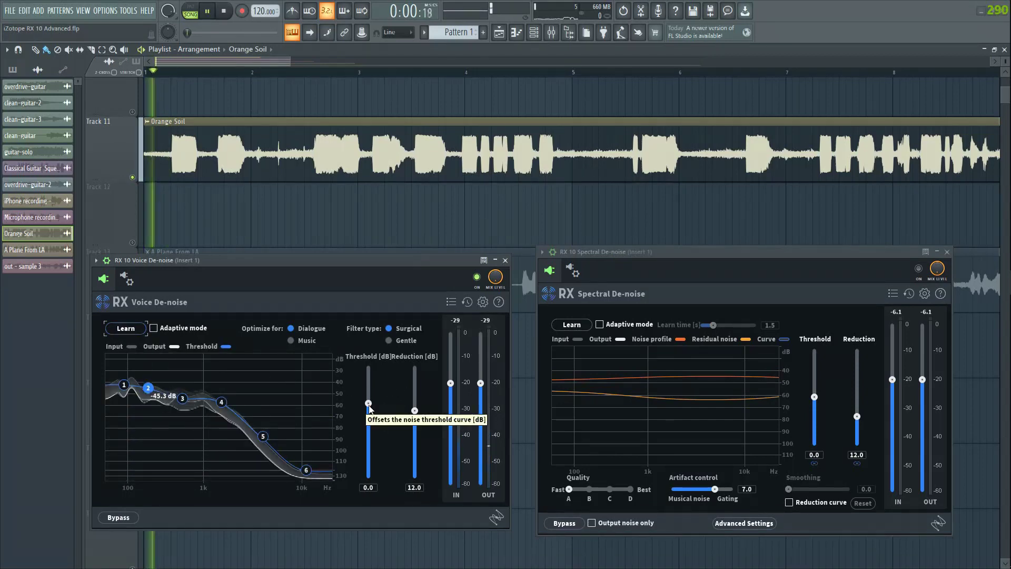
Set Voice De-noise threshold to 6.0 and reduction to 20.0, and compare Orange Soil with the effect on and off.
left_click_drag(415, 393, 416, 380)
key("space")
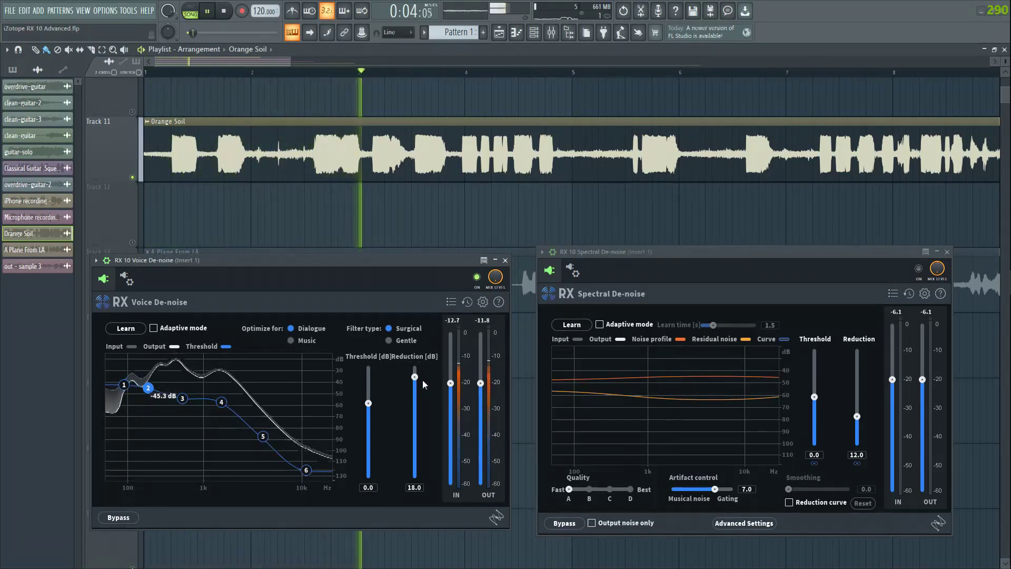
left_click_drag(367, 403, 415, 366)
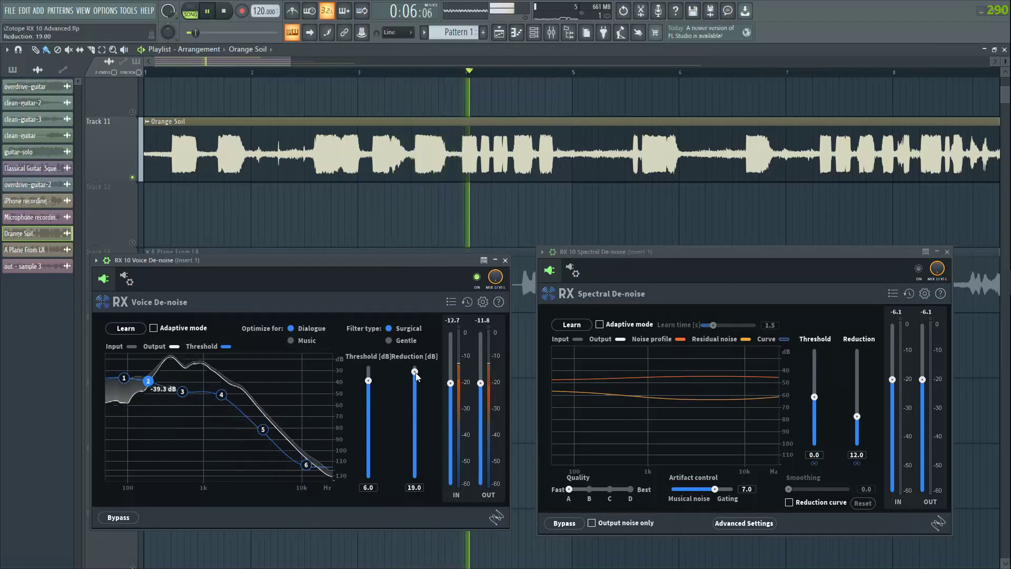
key("space")
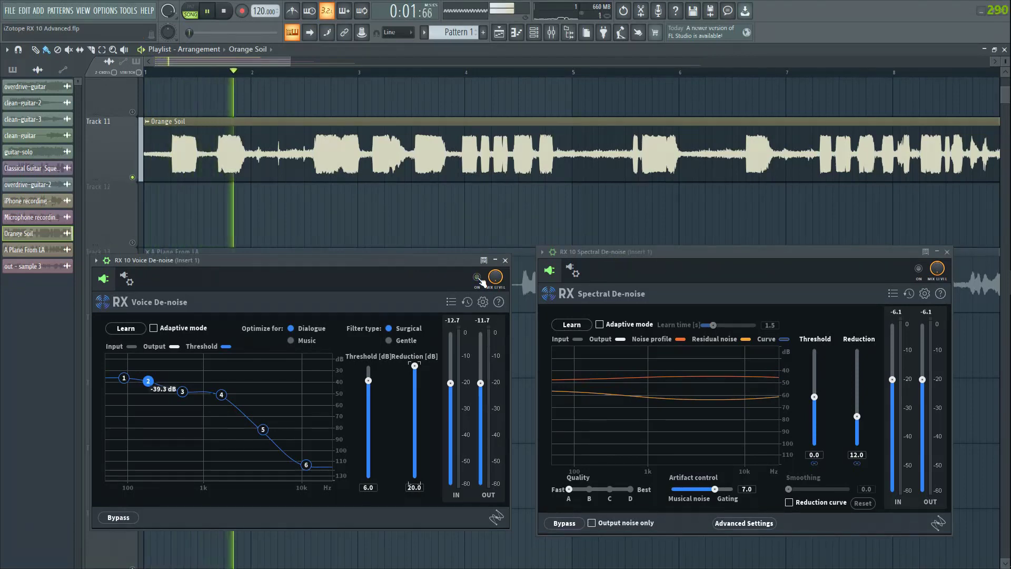
left_click(478, 278)
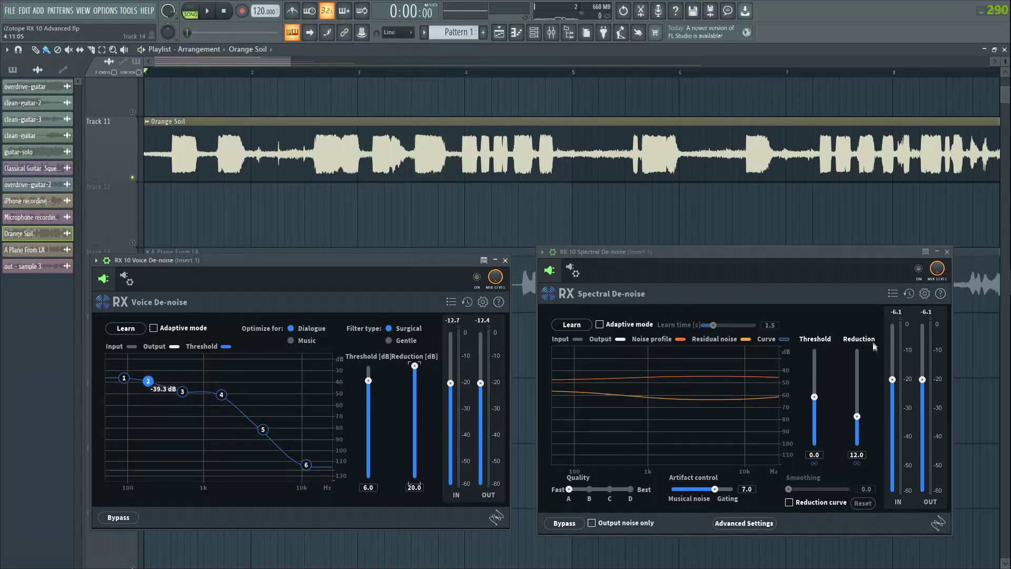
Enable Spectral De-noise for Orange Soil and select its Default preset.
left_click(918, 268)
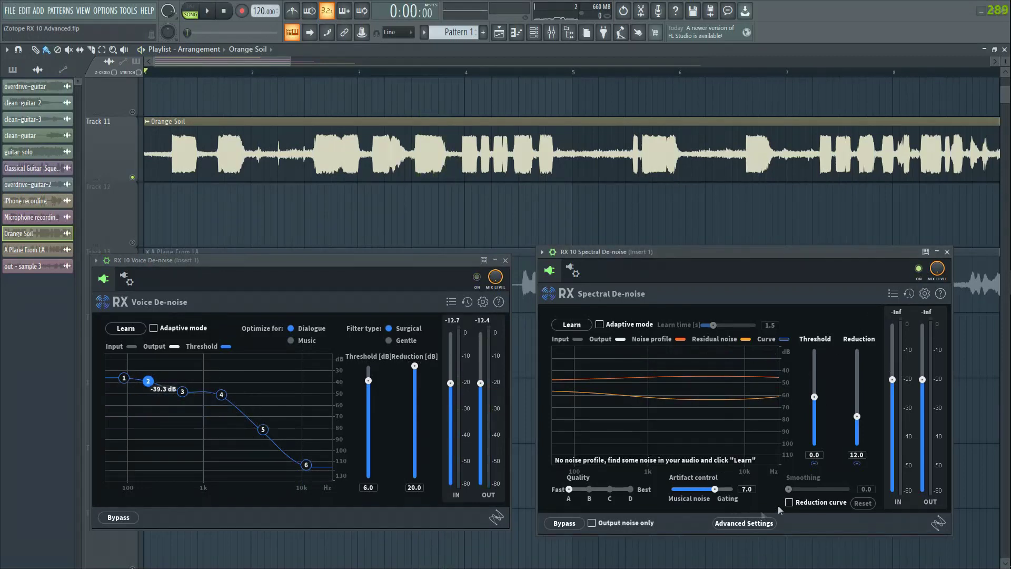
left_click(892, 293)
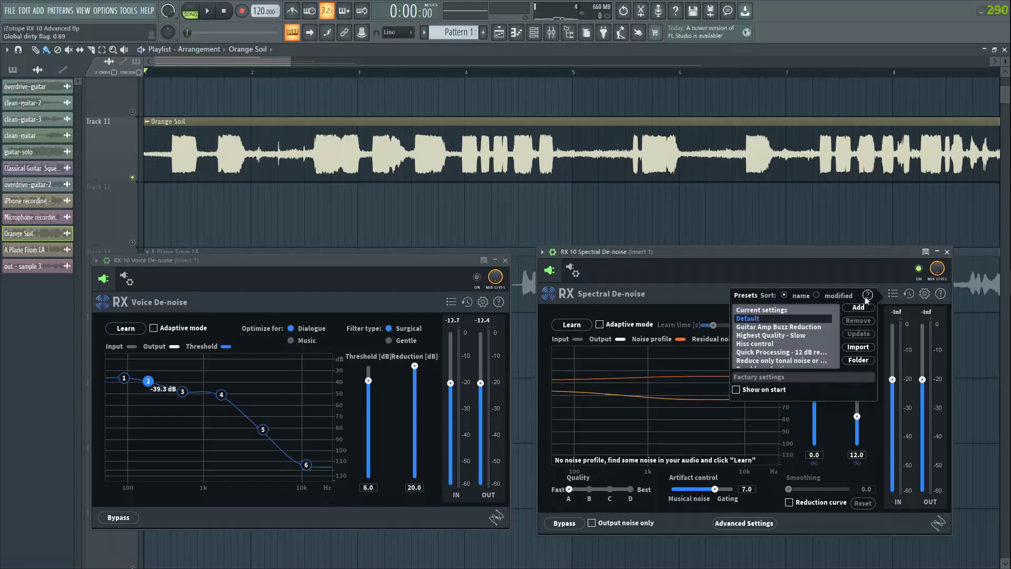
Play Orange Soil from its start and learn a noise profile from its opening noise in Spectral De-noise.
left_click(851, 428)
key("space")
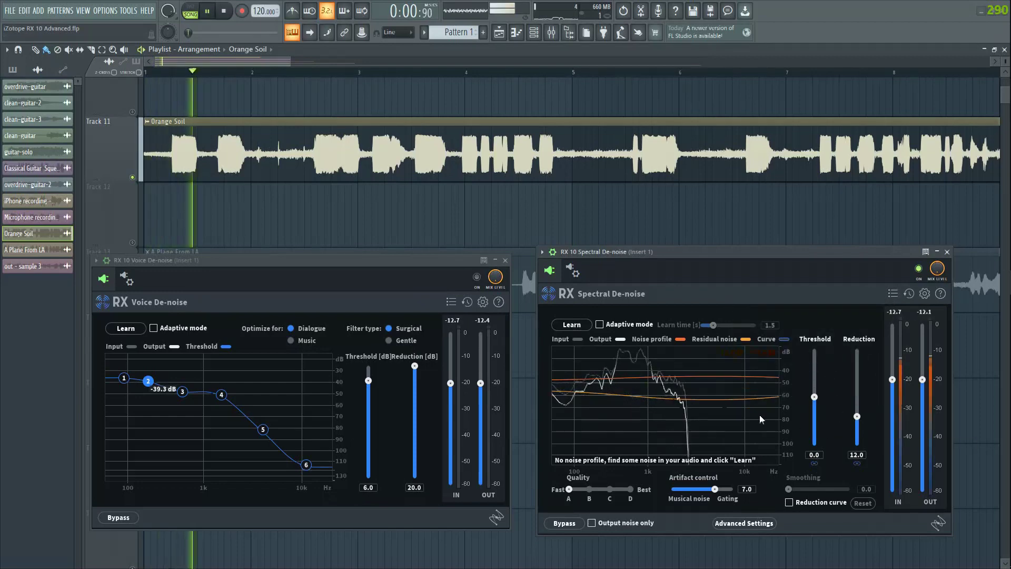
left_click(579, 325)
key("space")
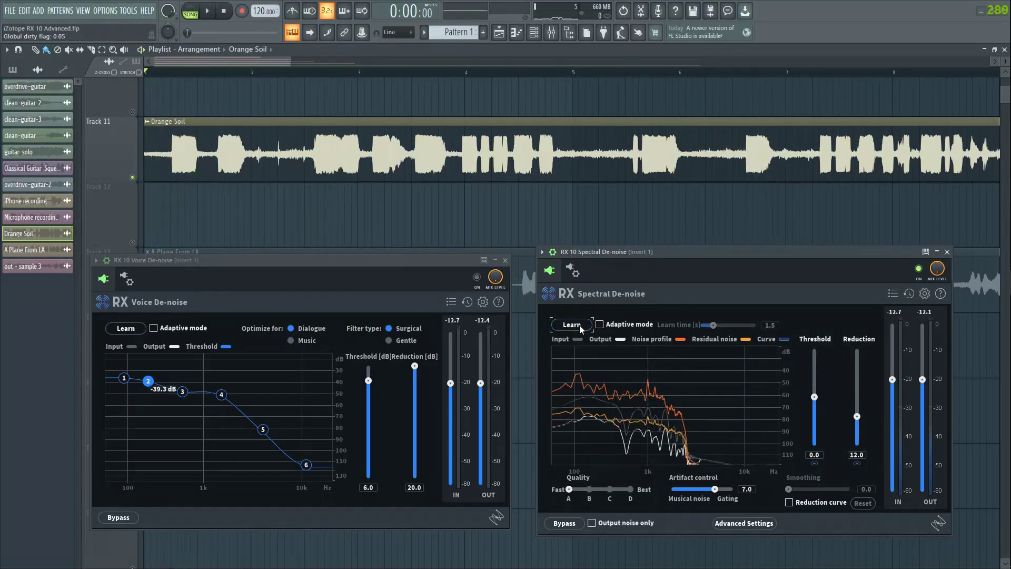
left_click(579, 326)
key("space")
left_click(579, 327)
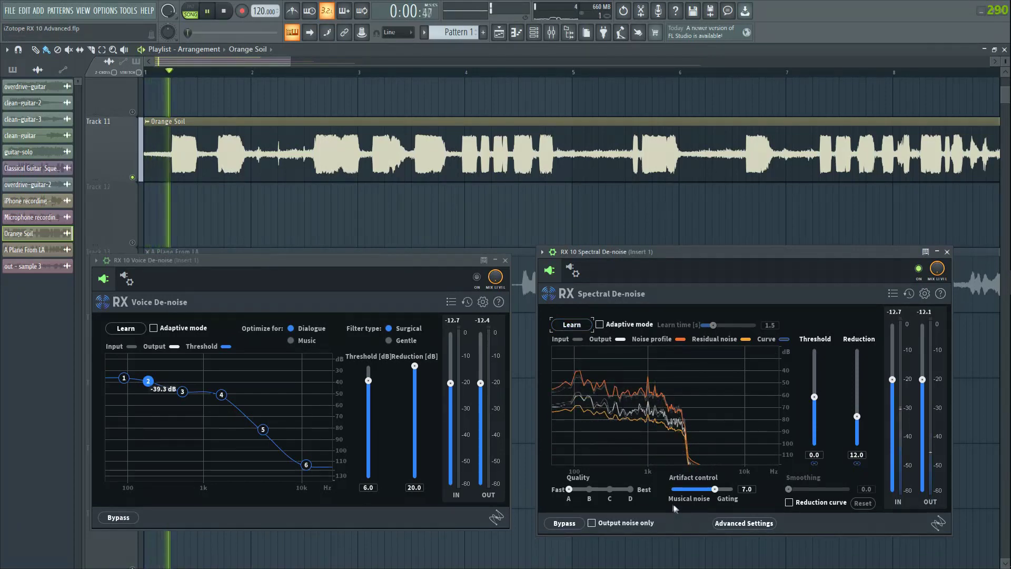
Set Spectral De-noise artifact control to 5.8 and enable the reduction curve with smoothing at 5.6.
mouse_move(714, 488)
left_mouse_down()
mouse_move(686, 495)
mouse_move(727, 493)
mouse_move(705, 497)
left_mouse_up()
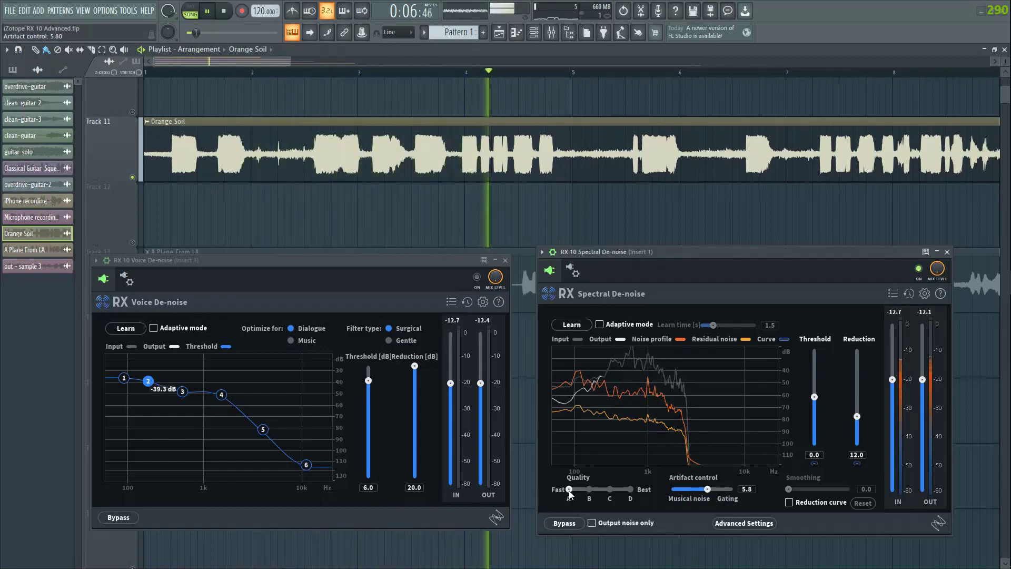
left_click(788, 502)
left_click_drag(788, 489, 823, 489)
Raise Spectral De-noise reduction to 33.9 while listening to Orange Soil, stop playback and save the project.
left_click_drag(853, 440, 856, 375)
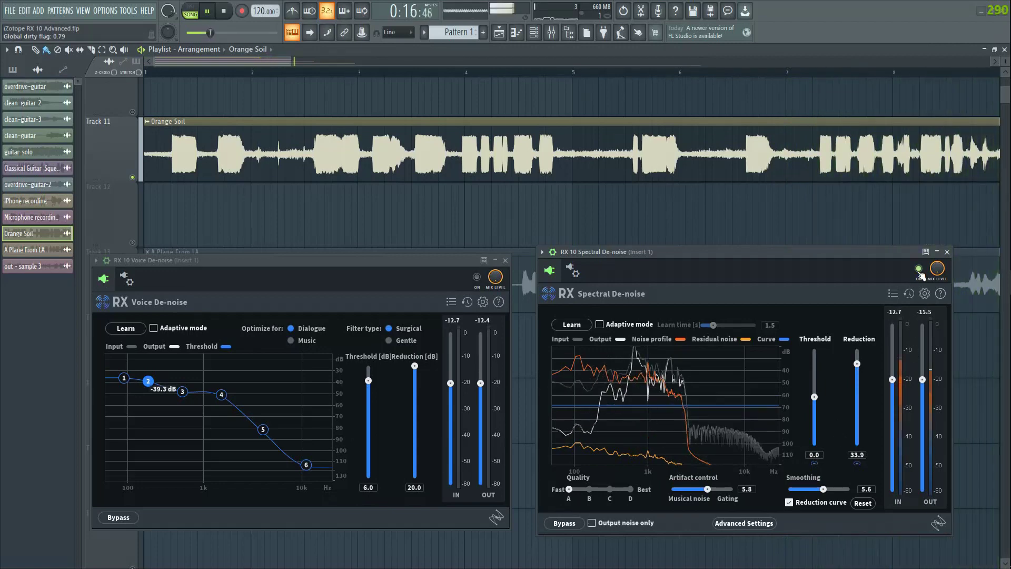
key("space")
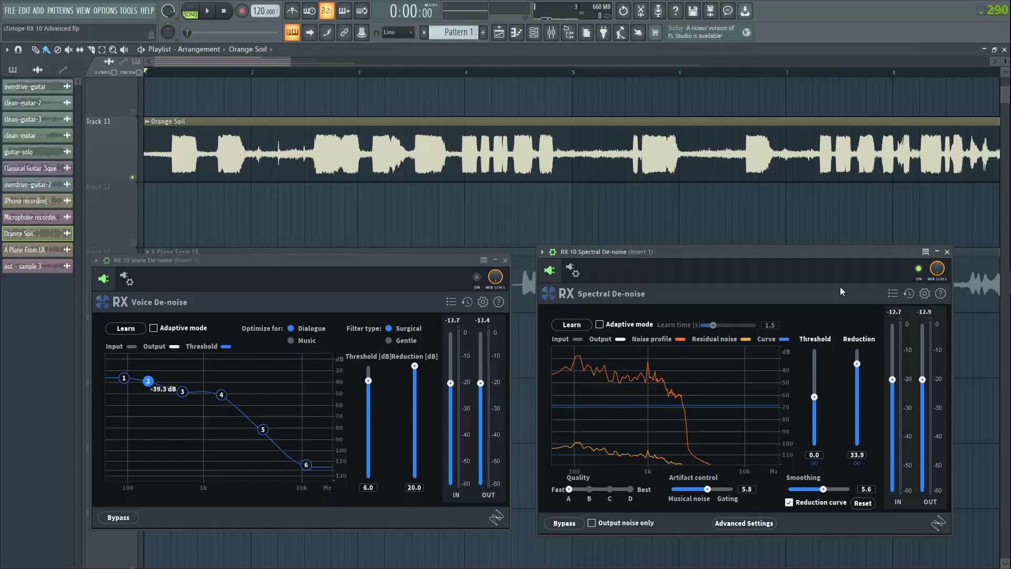
key("ctrl+s")
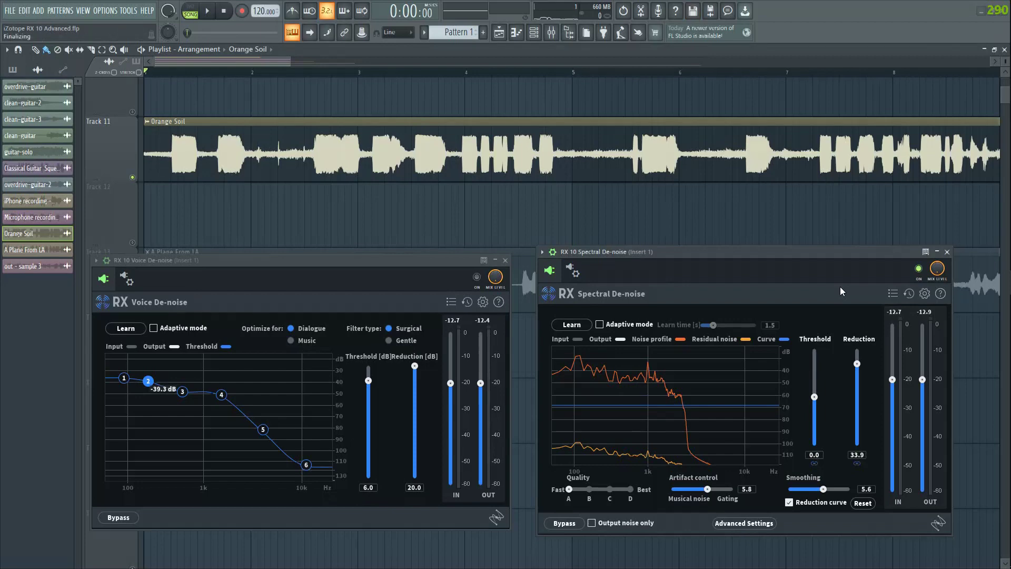